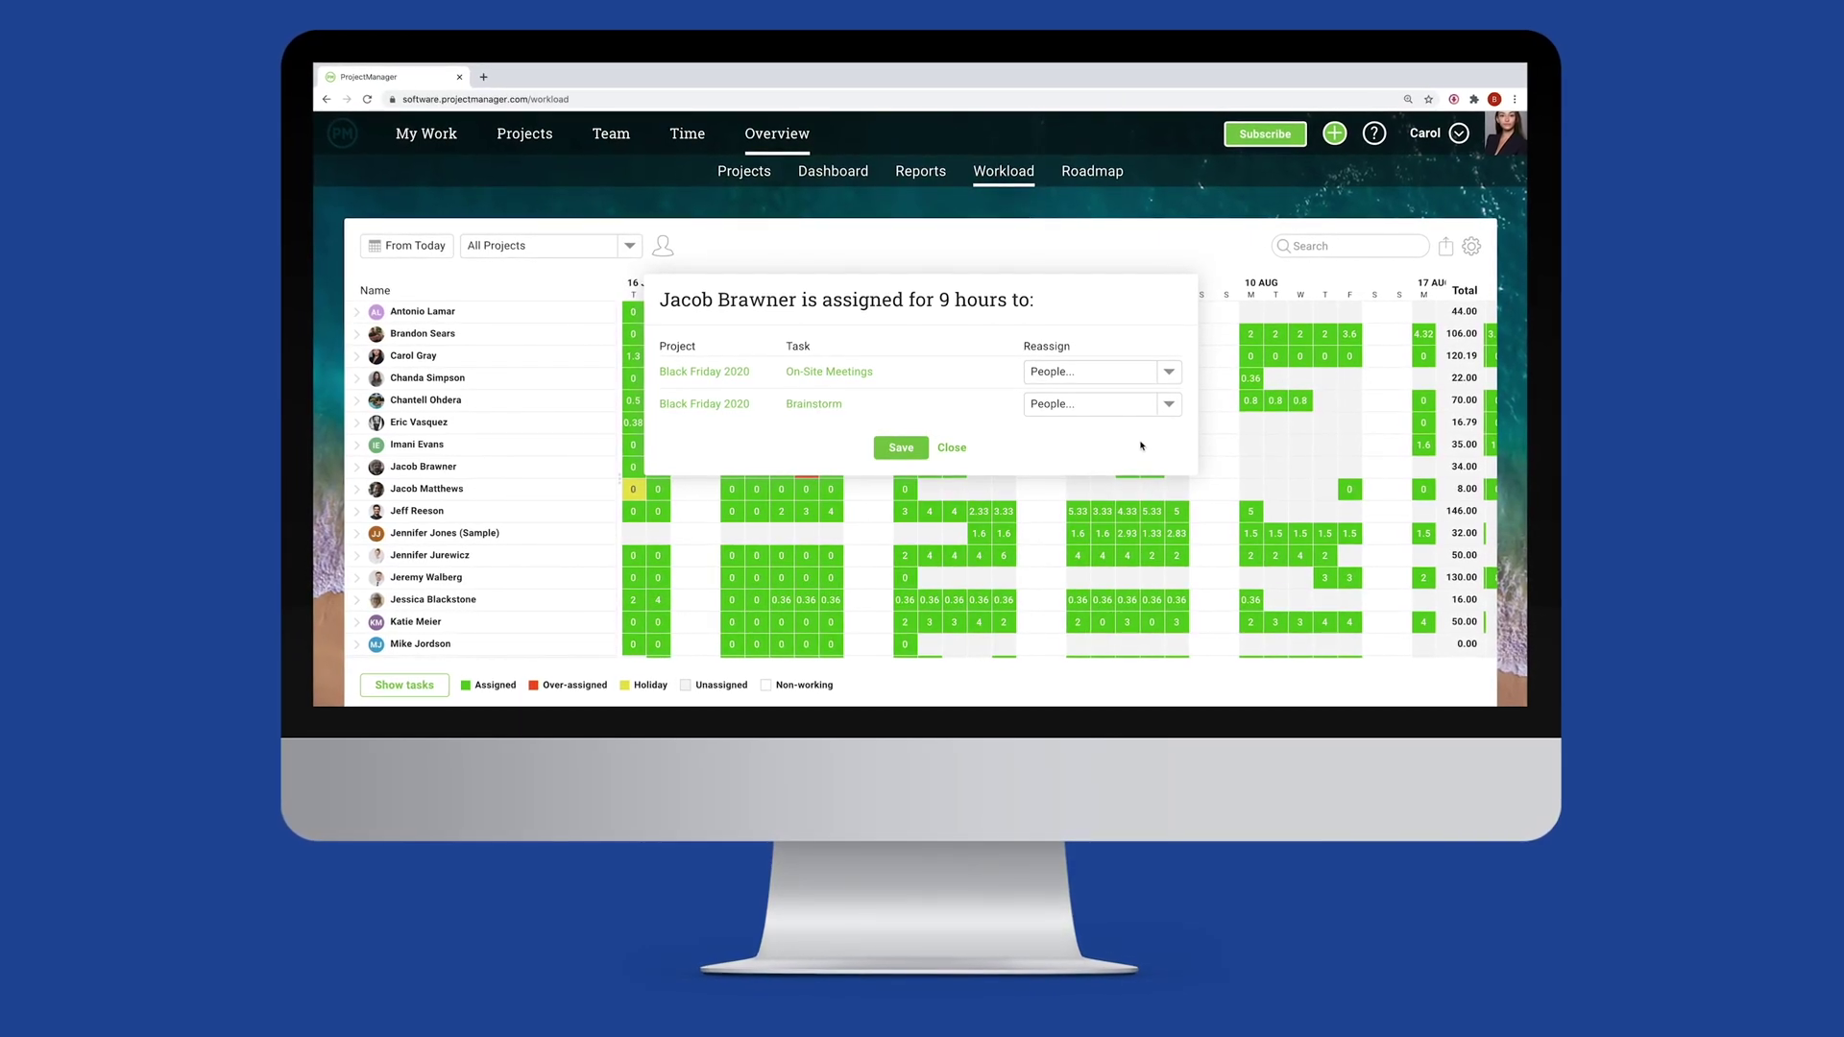
Pick a new person for the Brainstorm task and link a task to a teammate's 25% task
click(1169, 404)
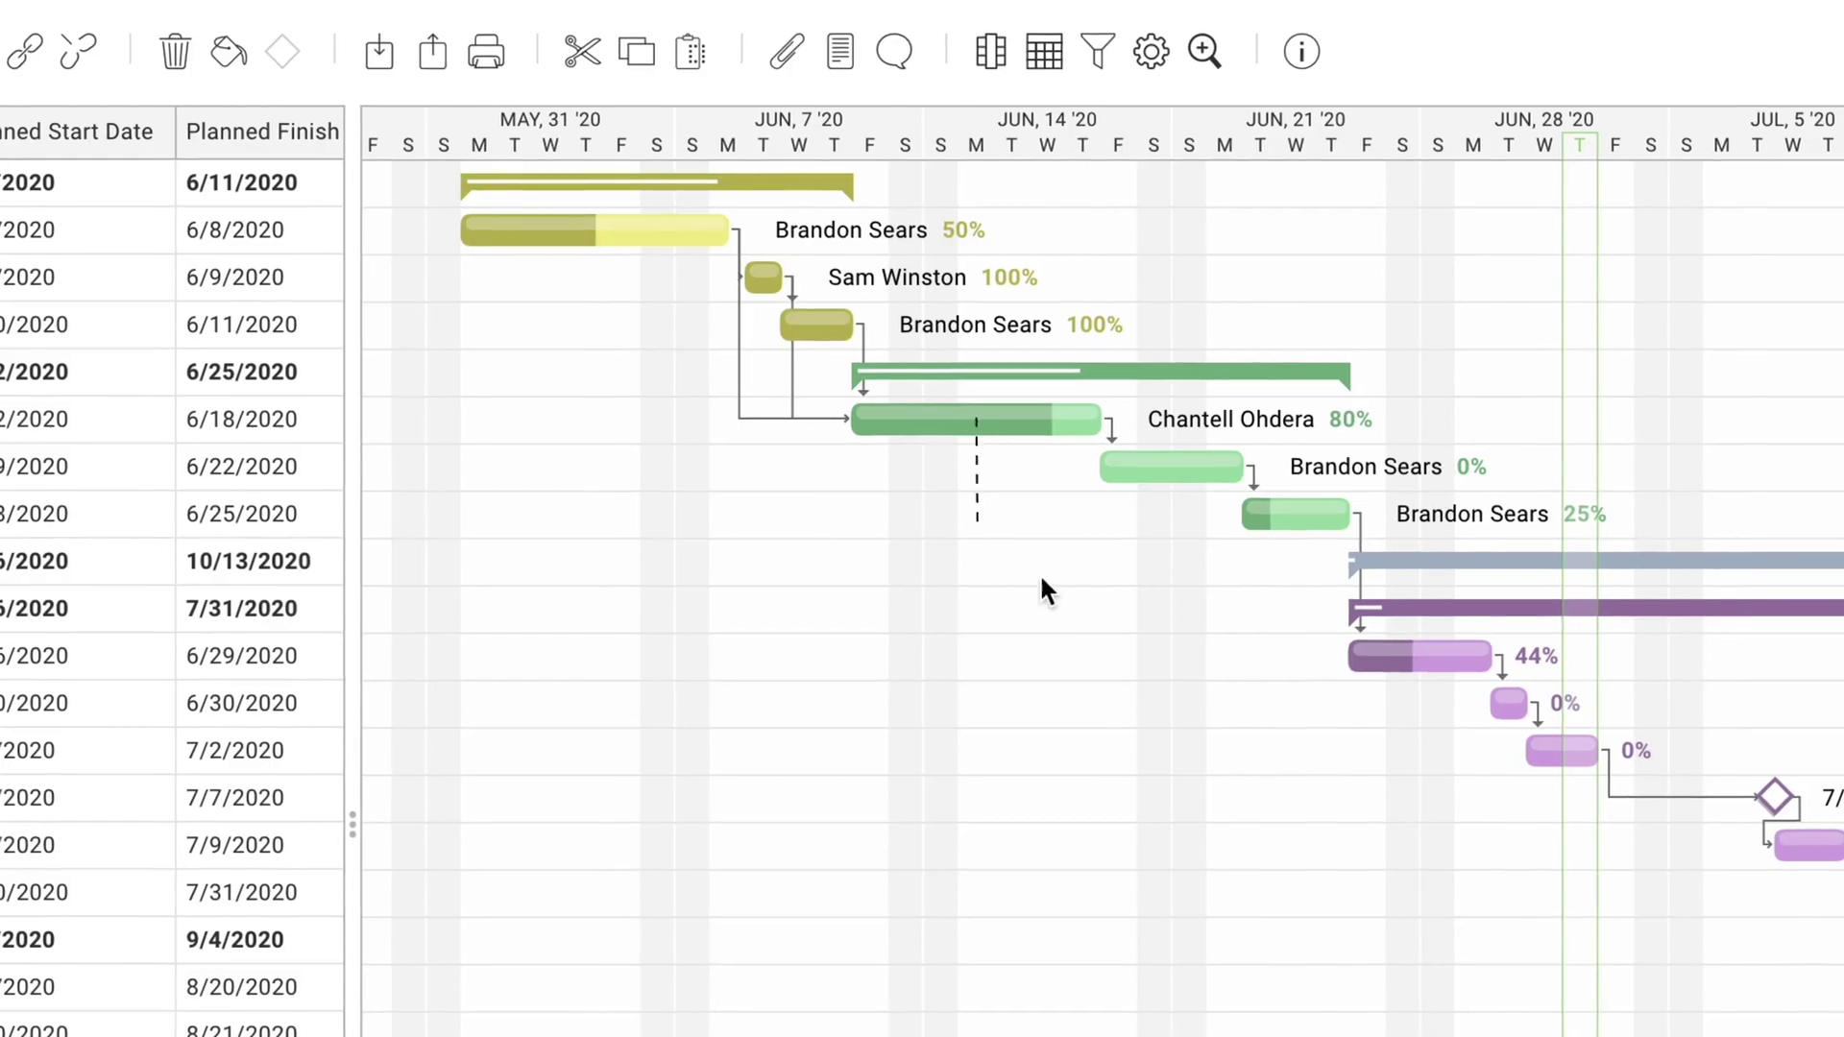
drag(1046, 589, 1344, 523)
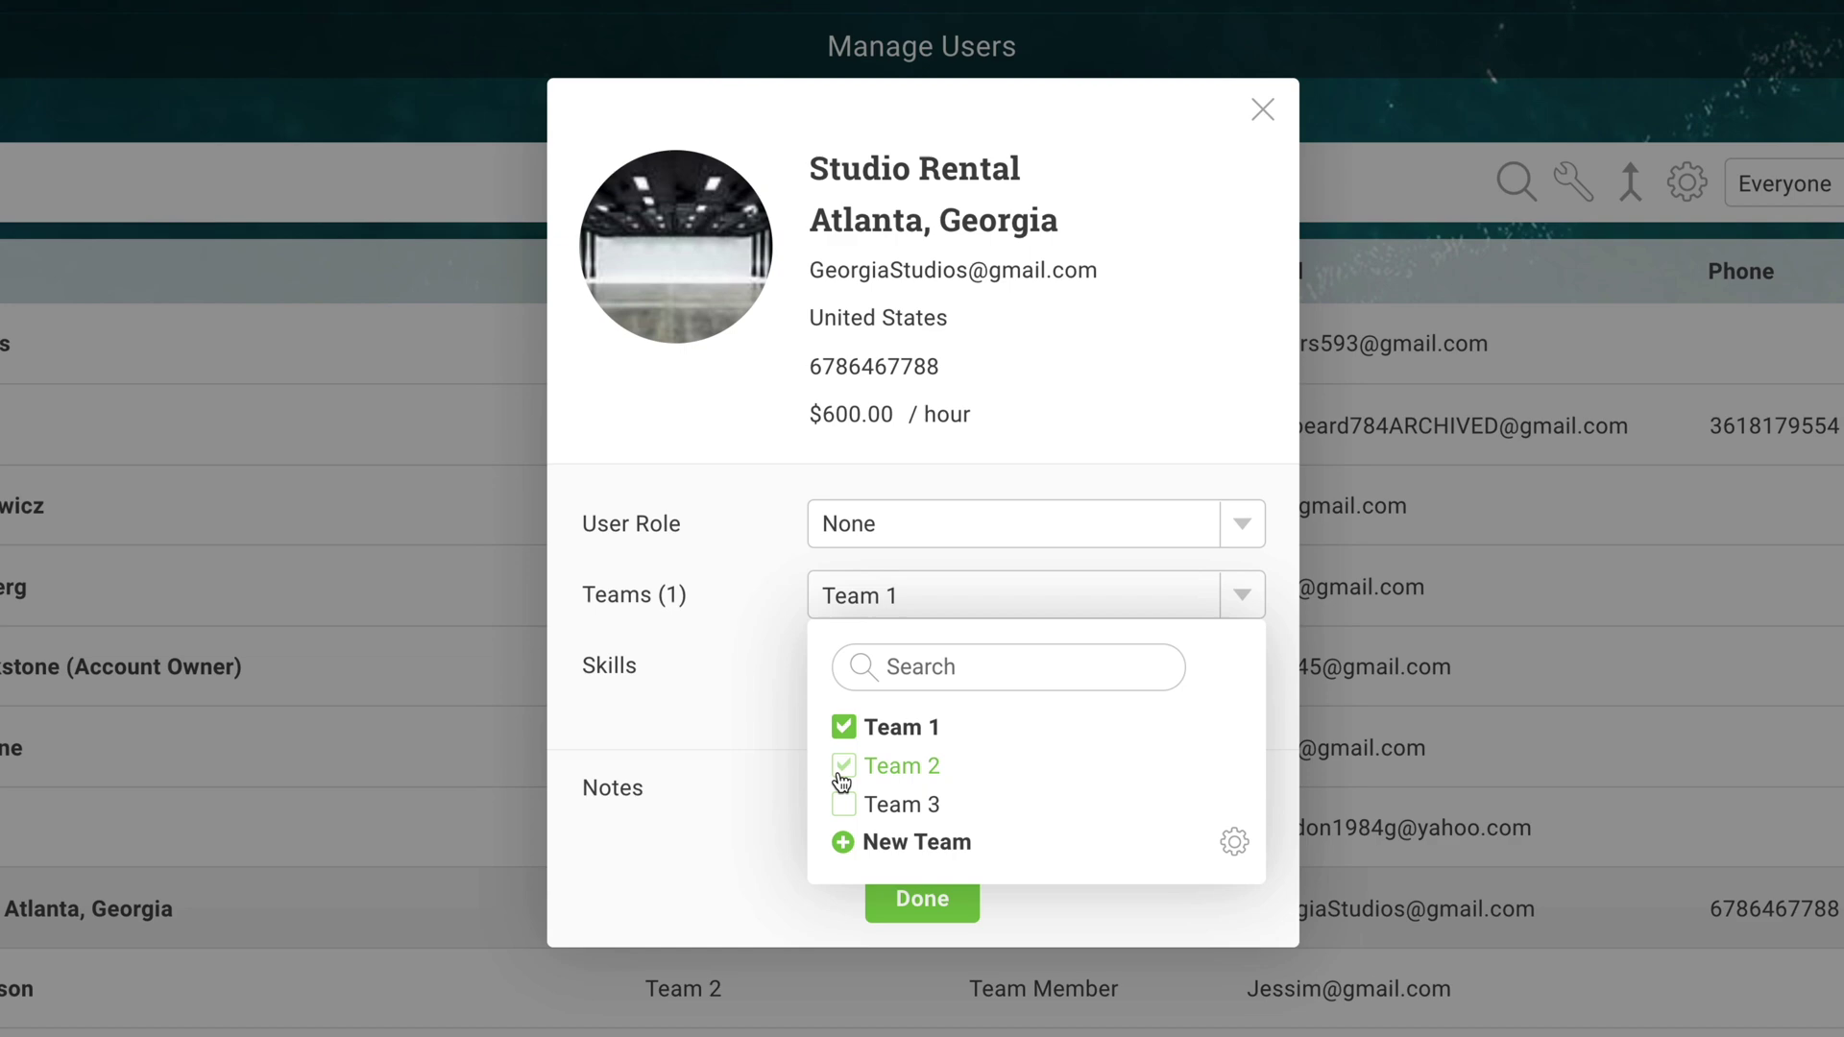
Add the Atlanta studio rental to Teams 2 and 3, then enlarge the Cost chart instead of Tasks
click(843, 768)
click(844, 807)
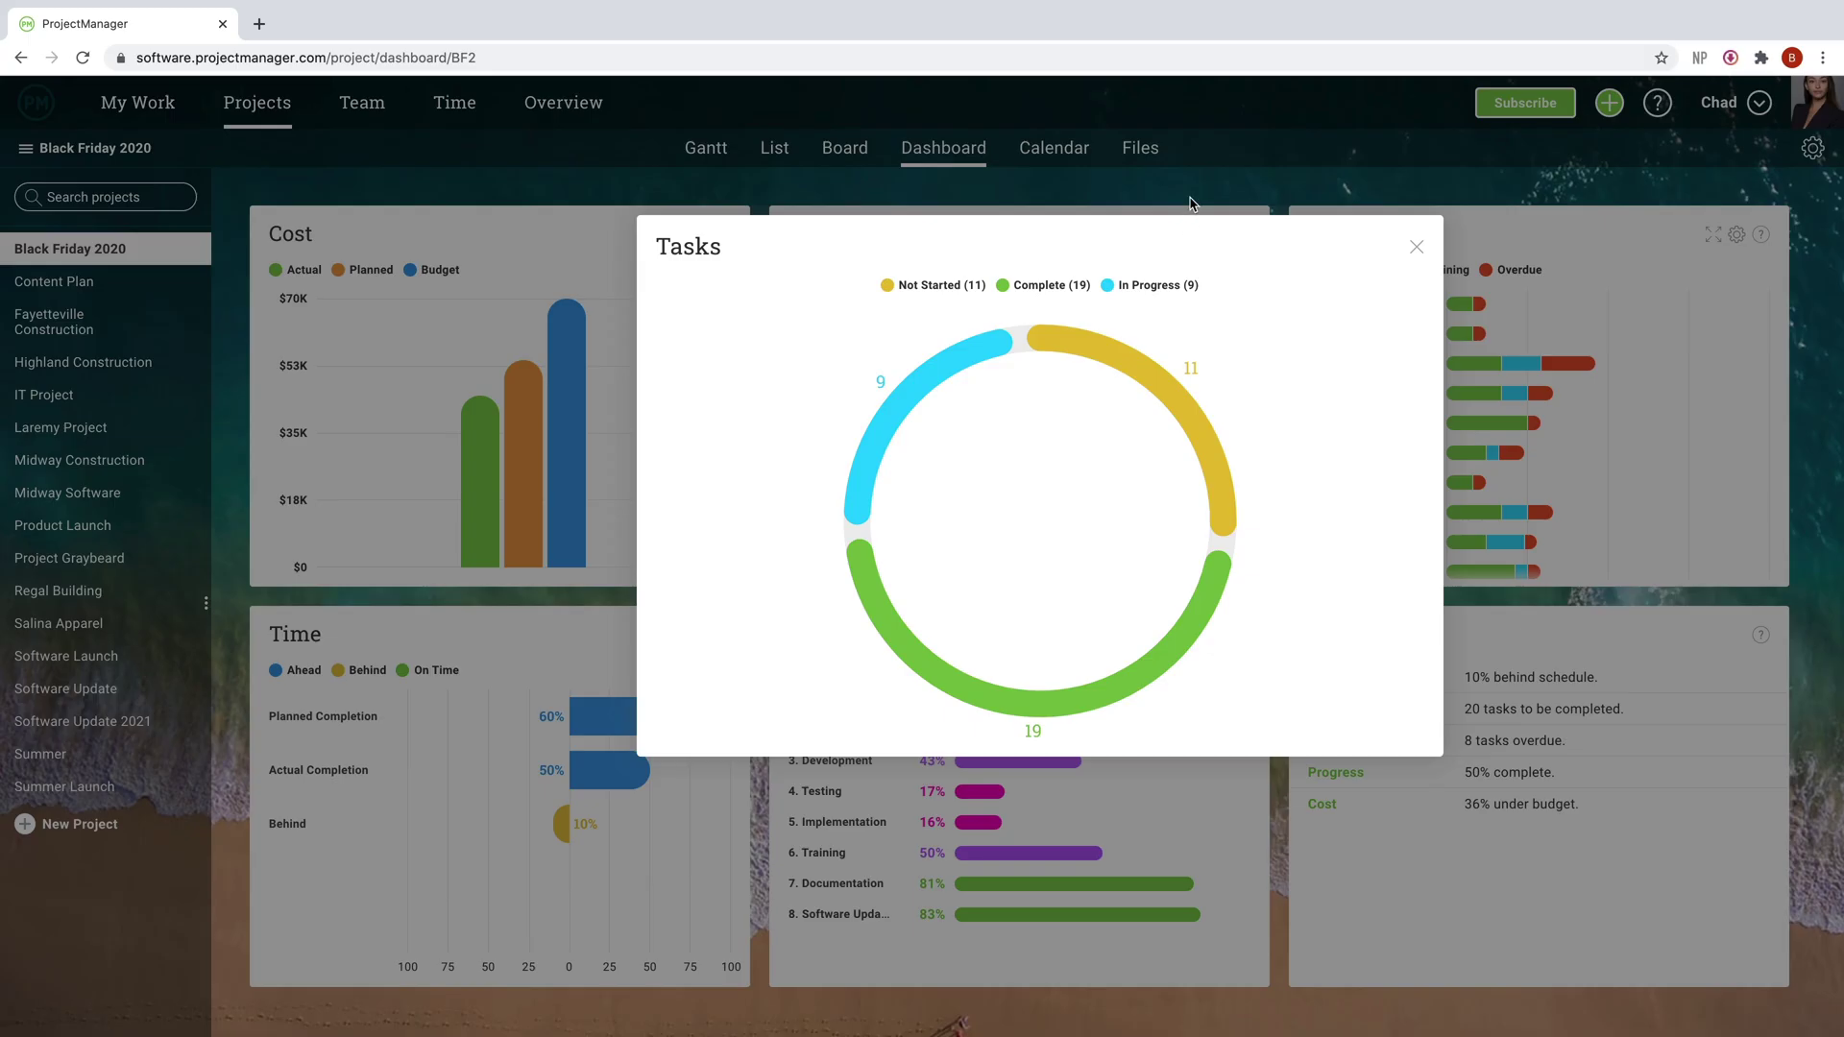
click(1191, 203)
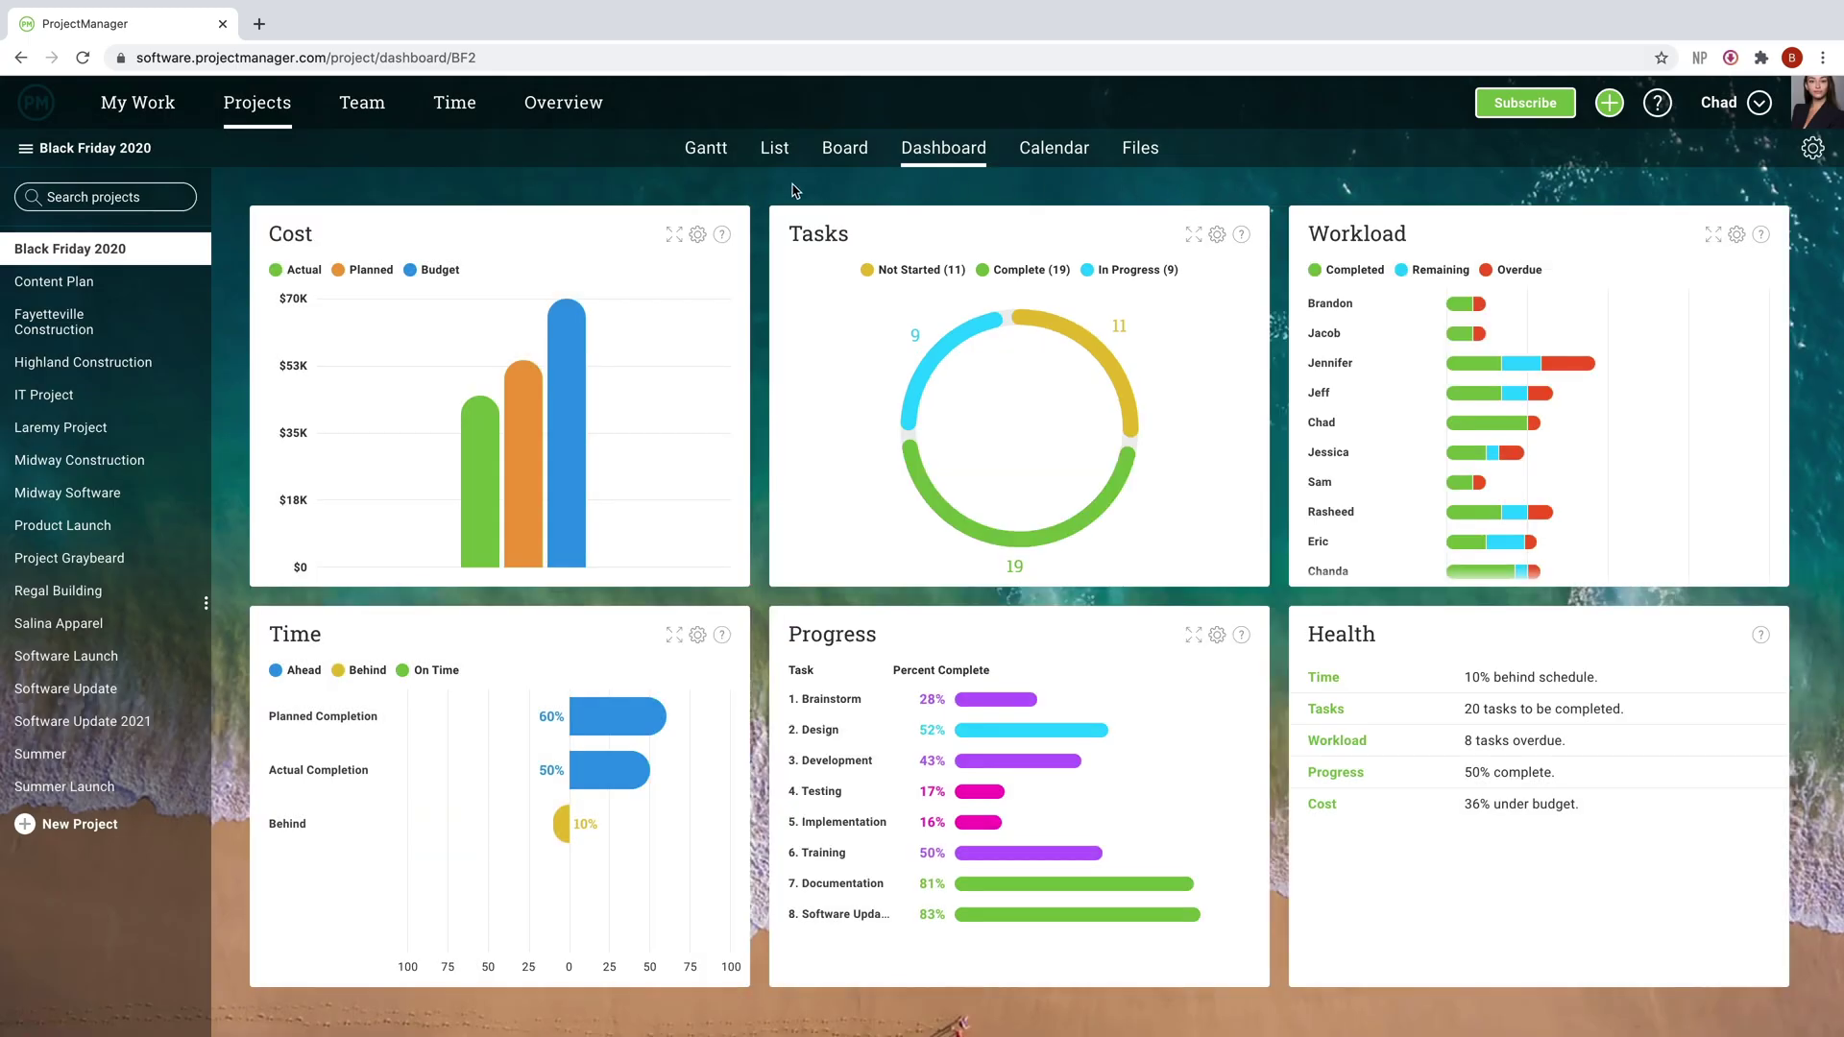
click(674, 234)
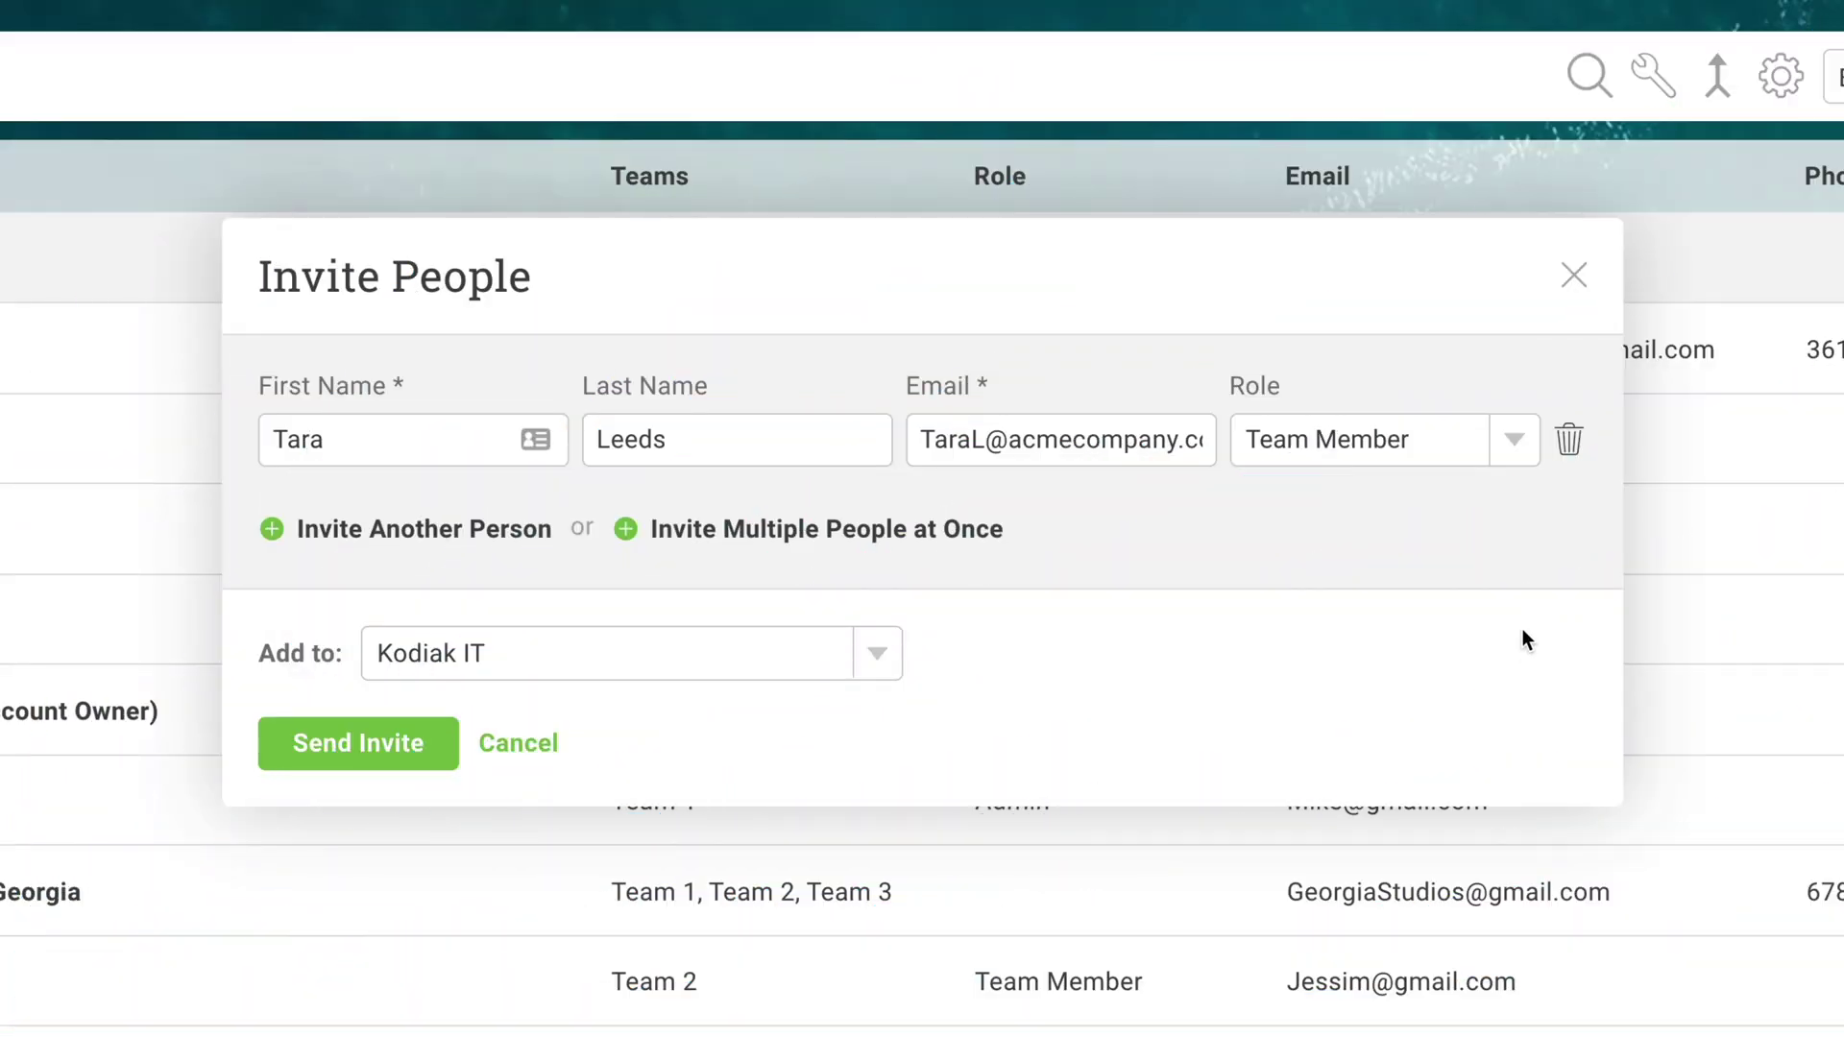
Give the new invitee the Manager role and sort the user list by role
click(1515, 442)
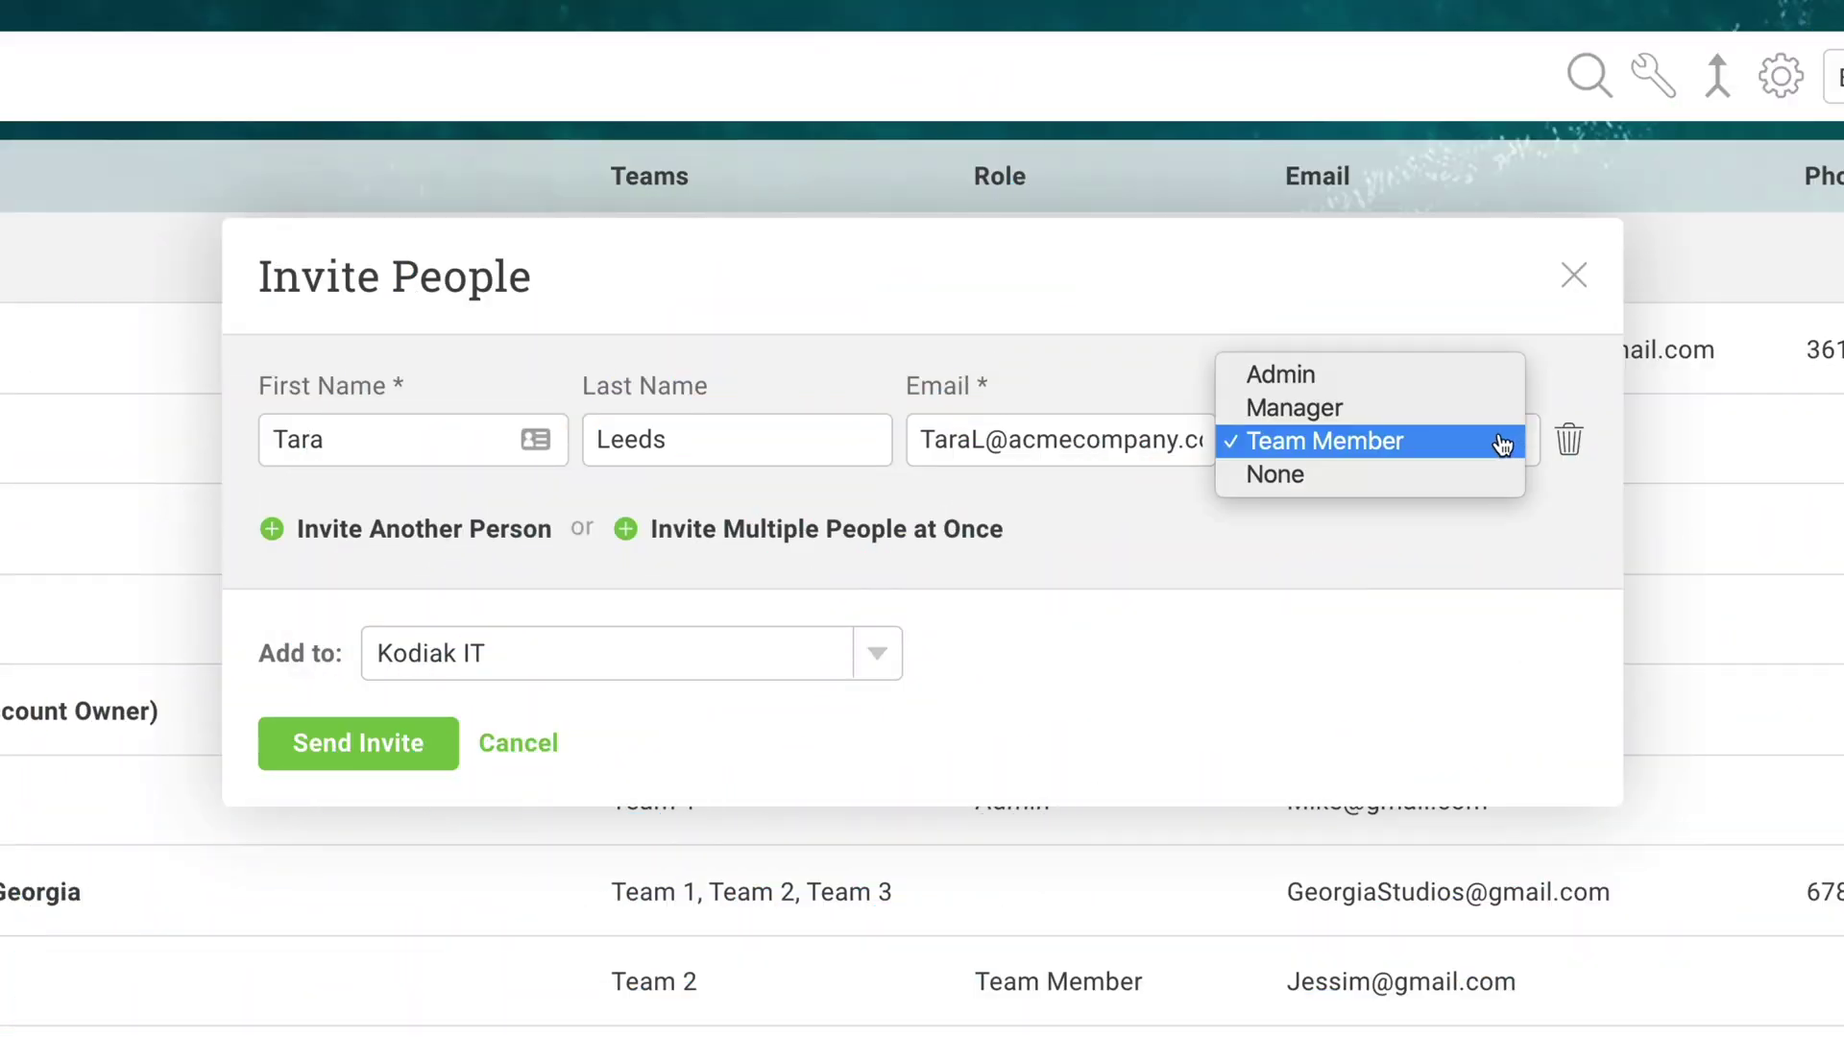
click(1412, 411)
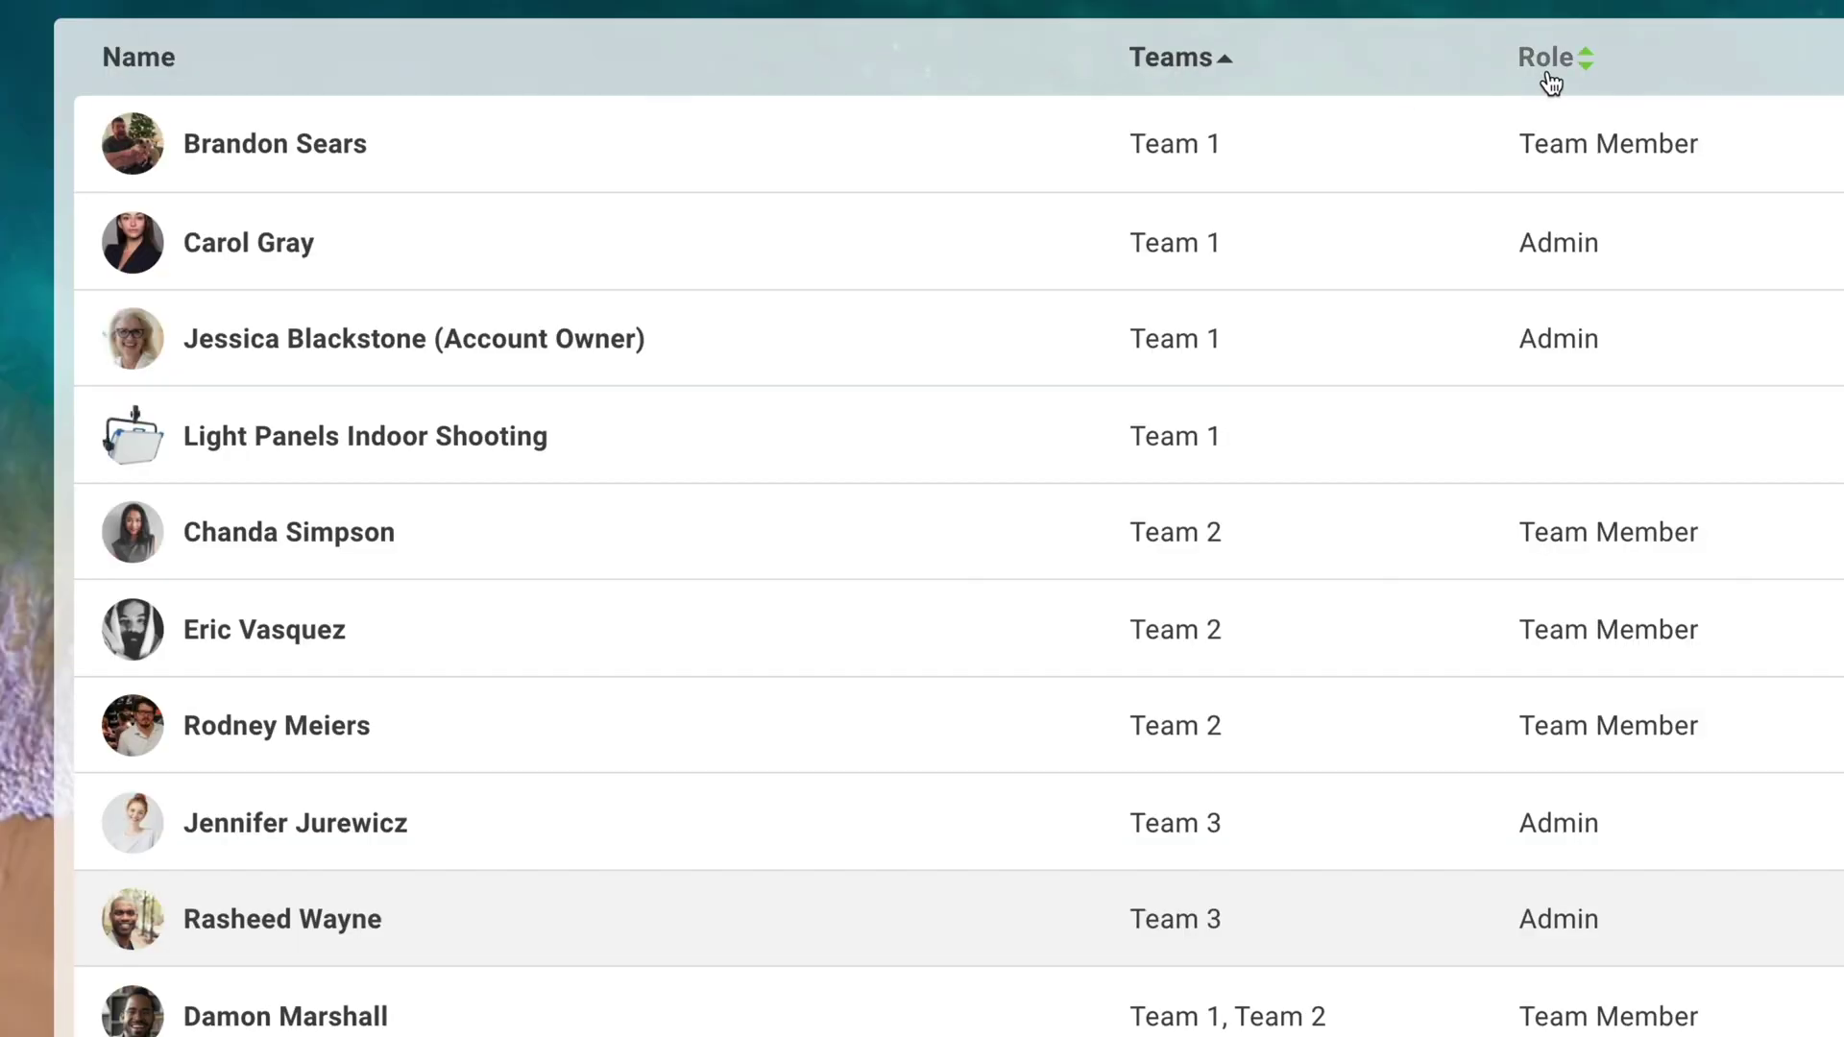
click(1543, 77)
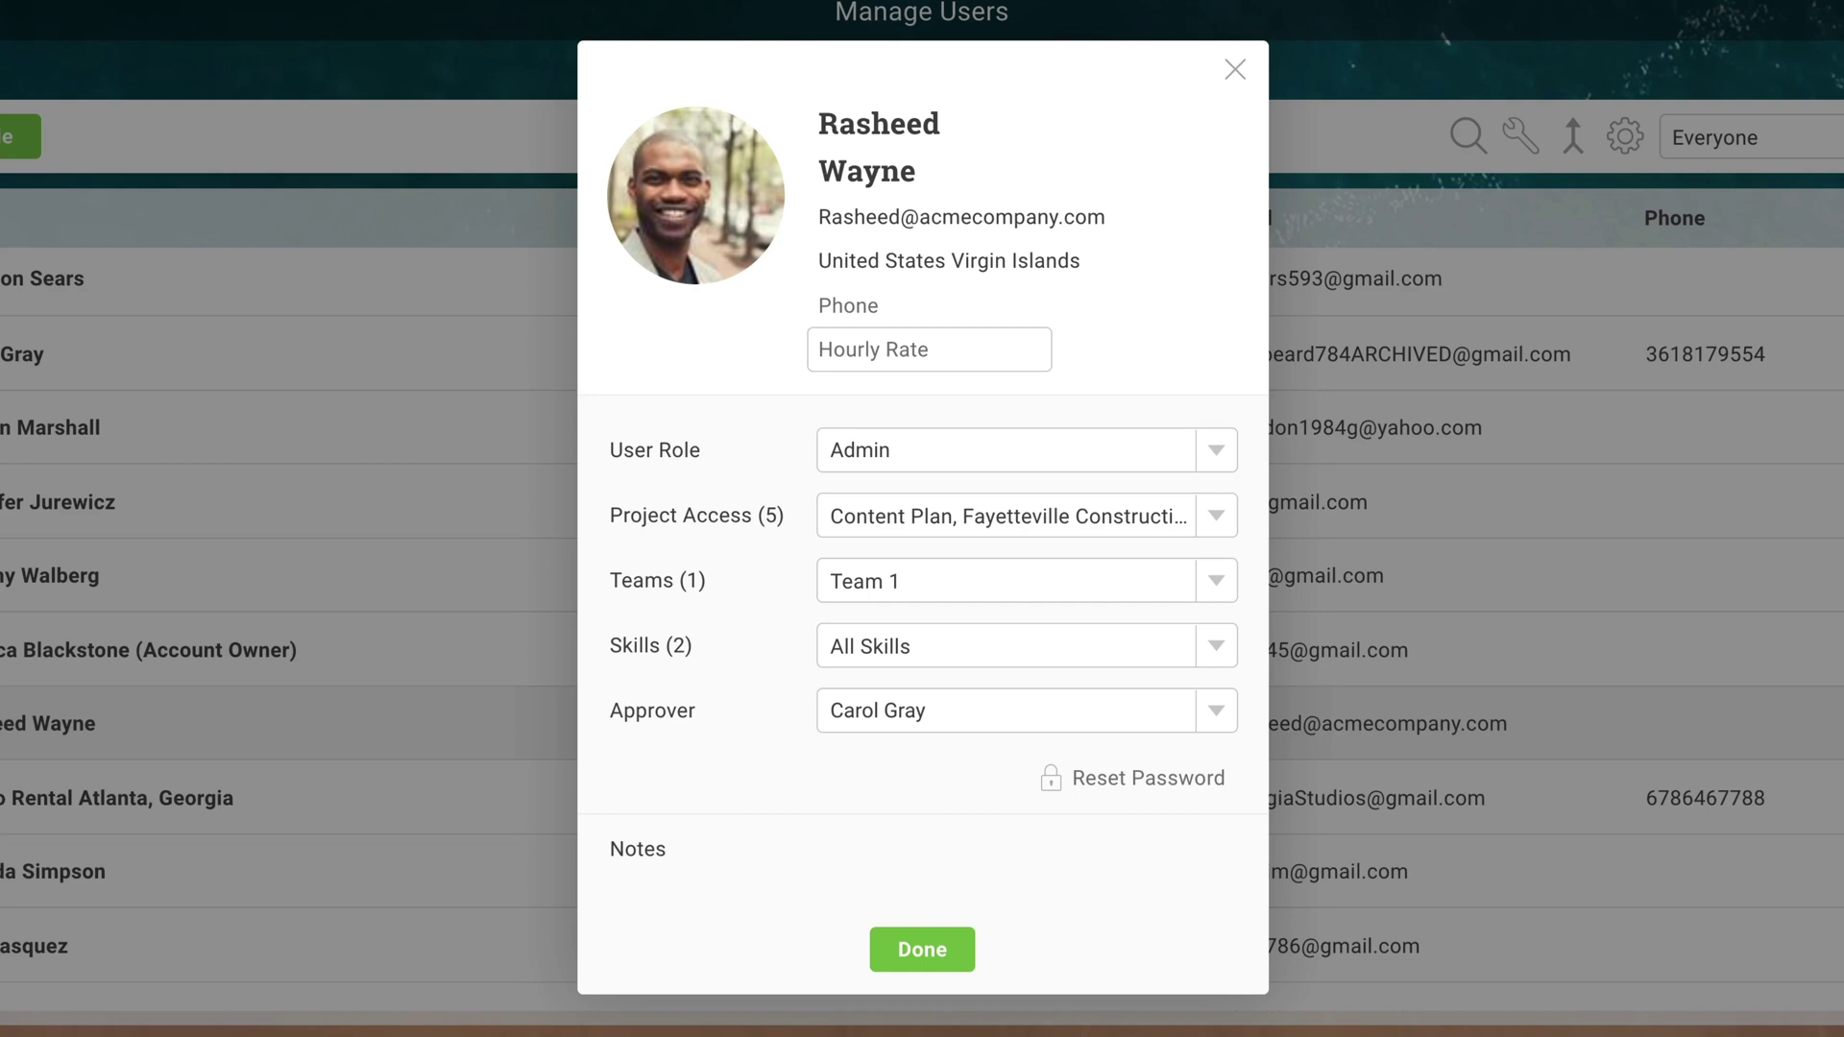
Enter 90.00 as the admin user's hourly rate
text(90.00)
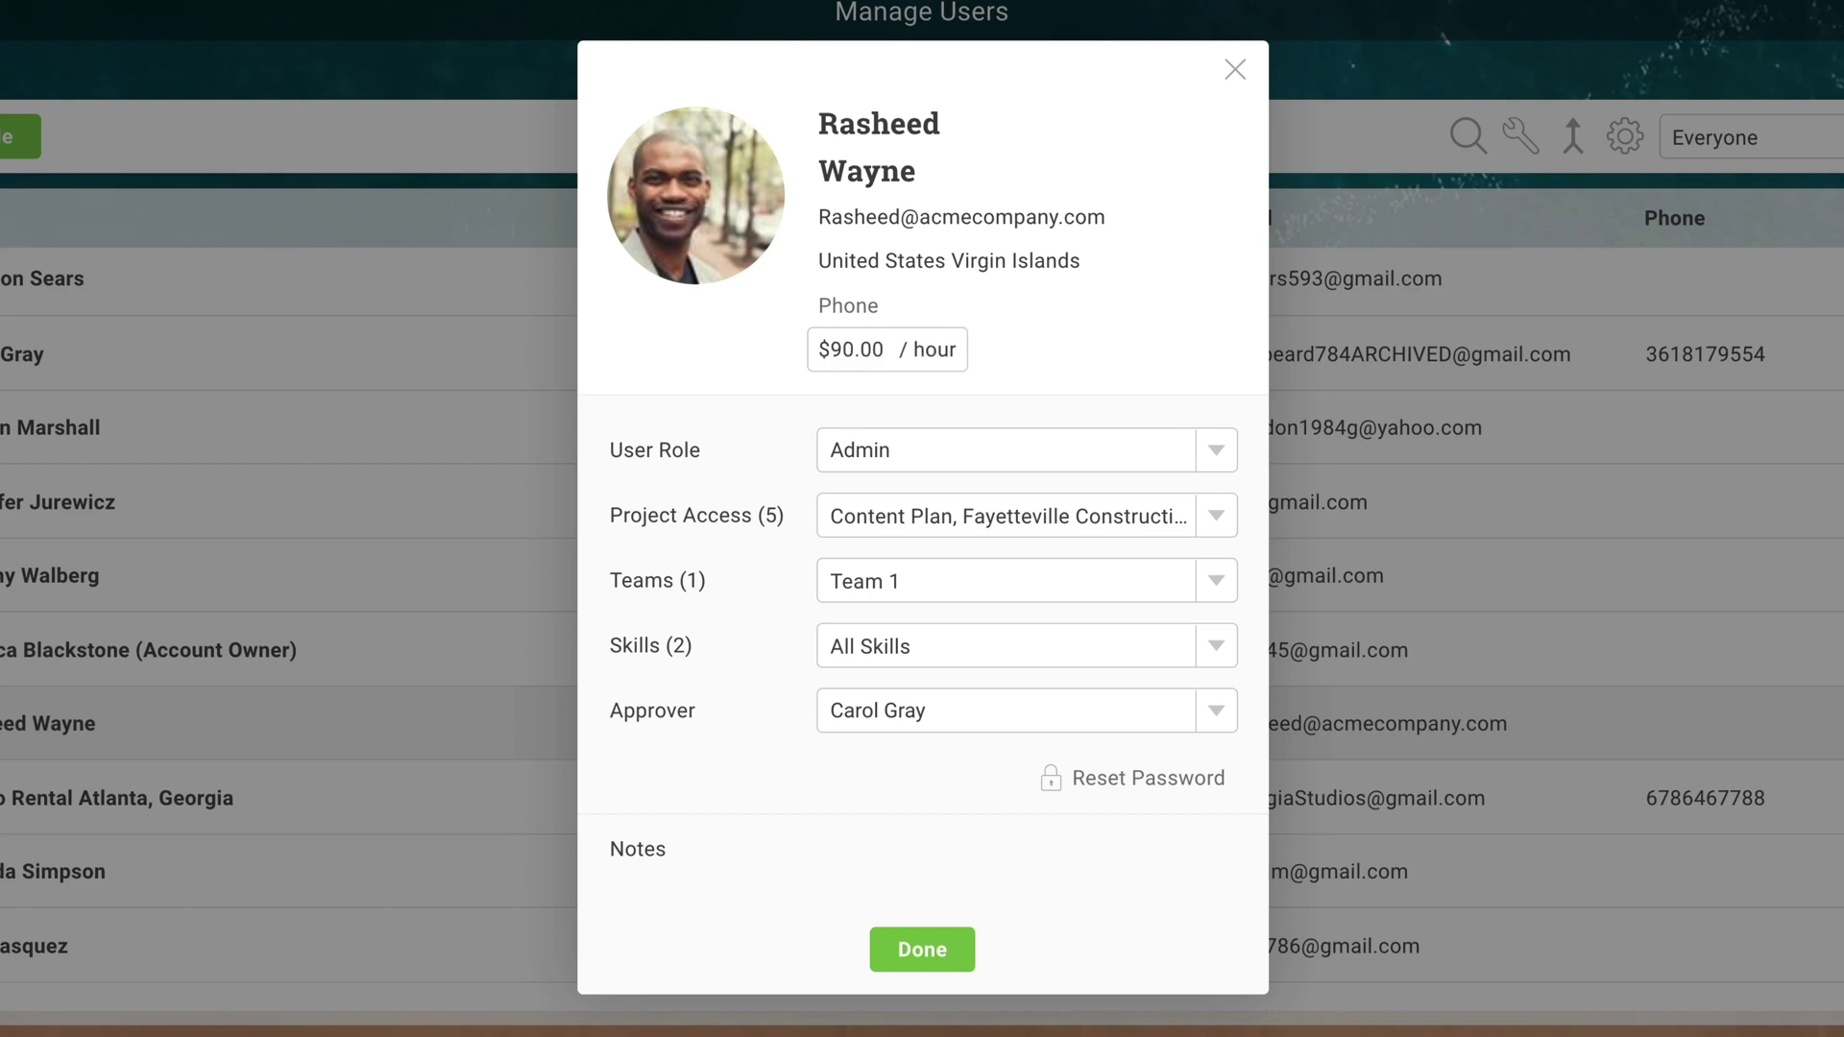
key(Return)
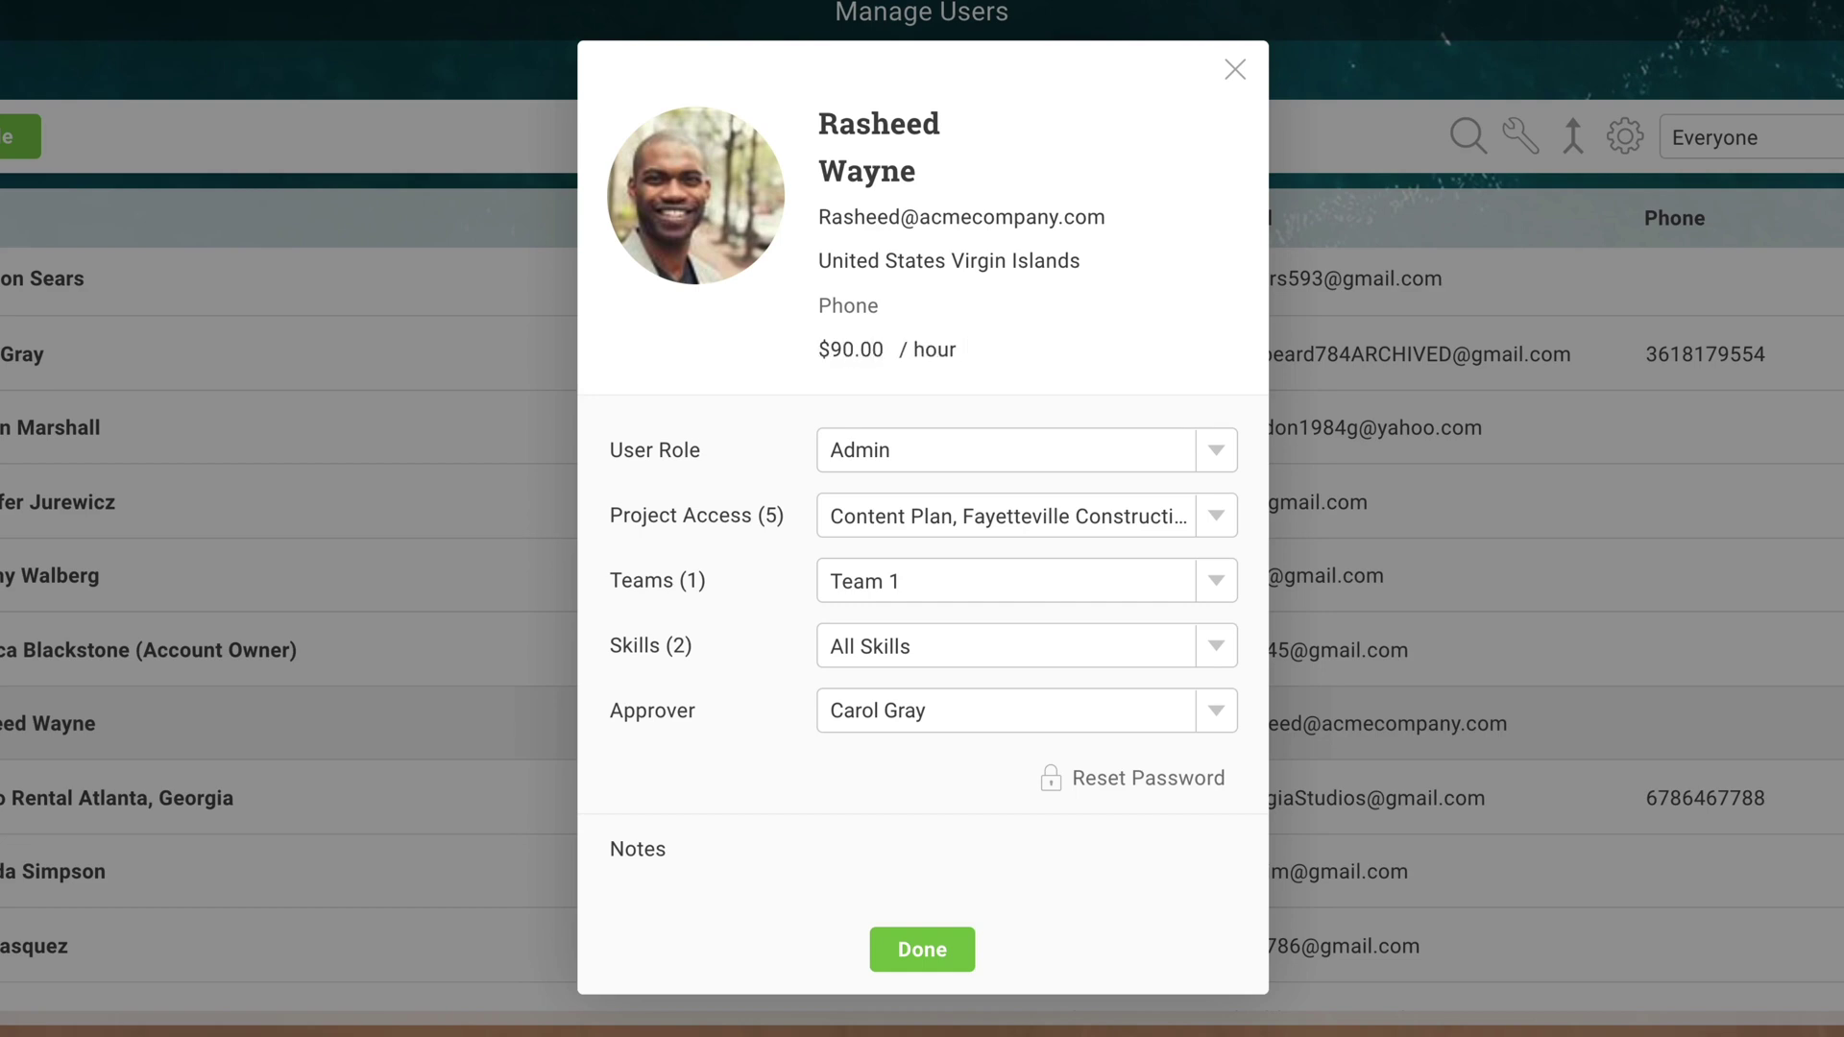
Set this member's Friday working hours to 6 and default planned hours to 8, then save
click(922, 951)
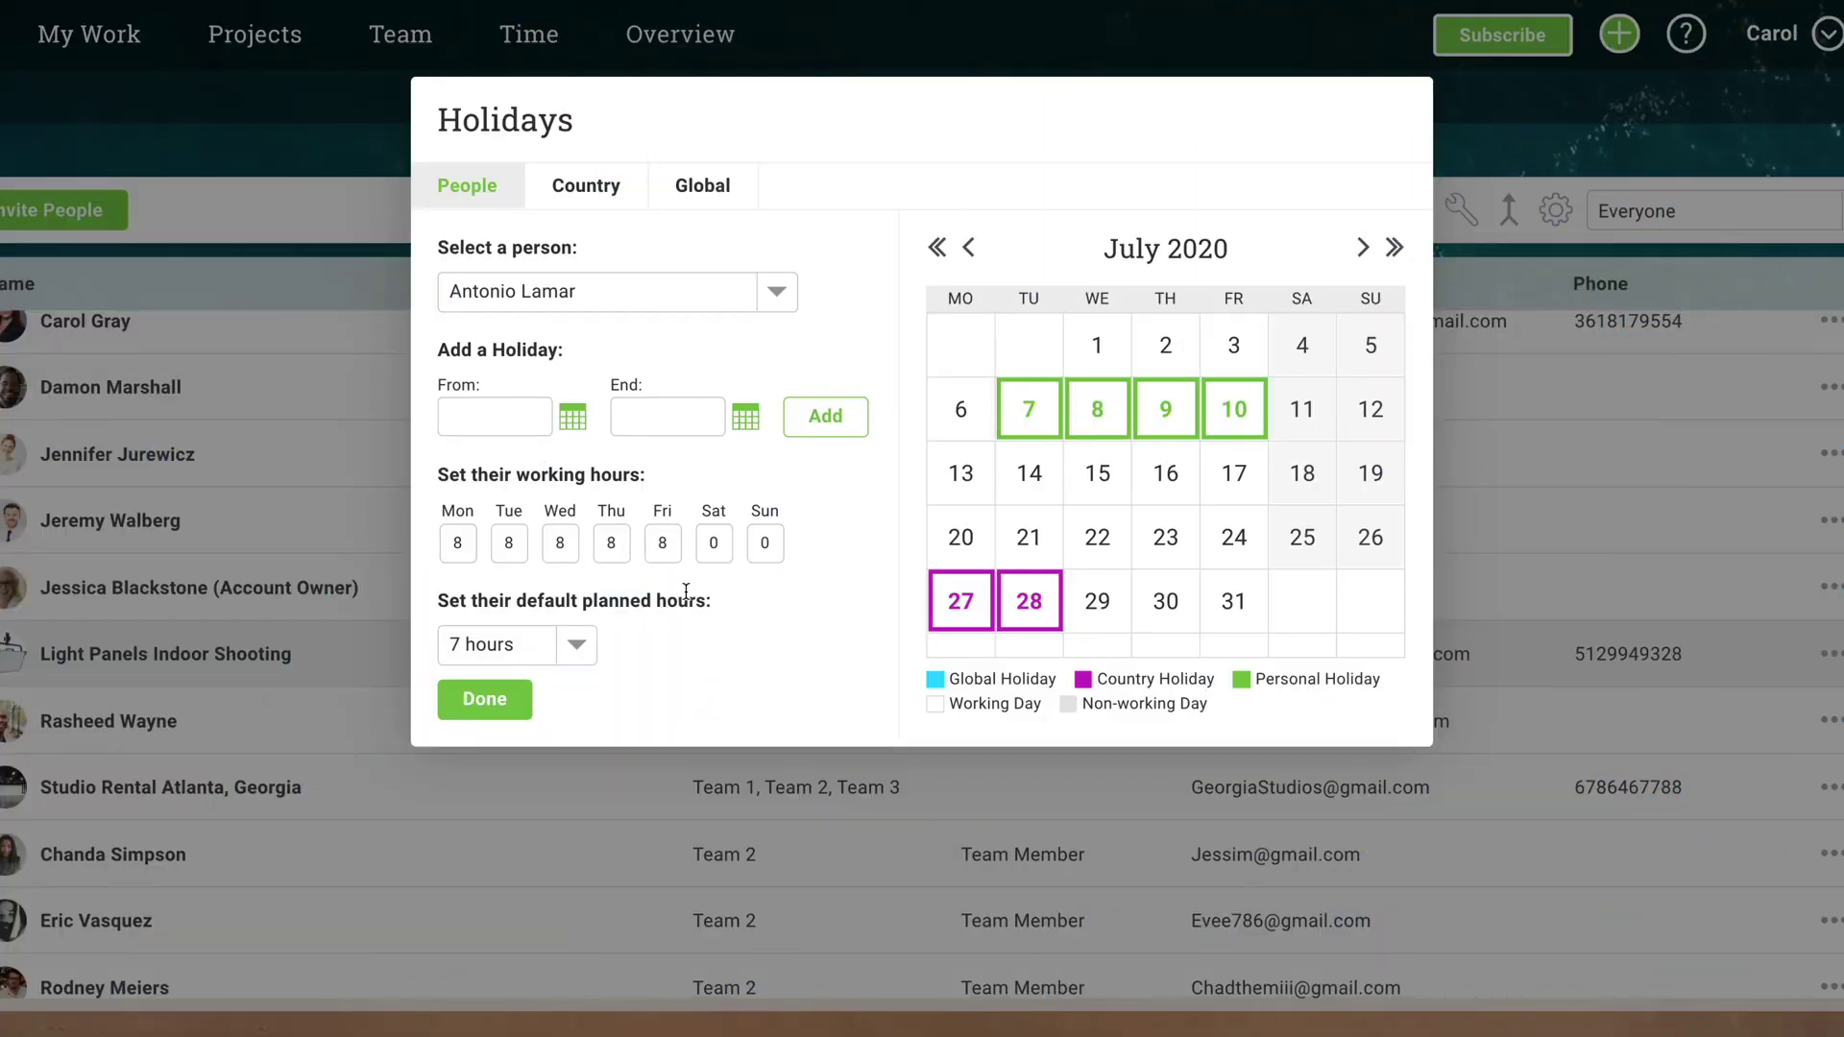
drag(671, 550, 646, 544)
text(6)
click(574, 645)
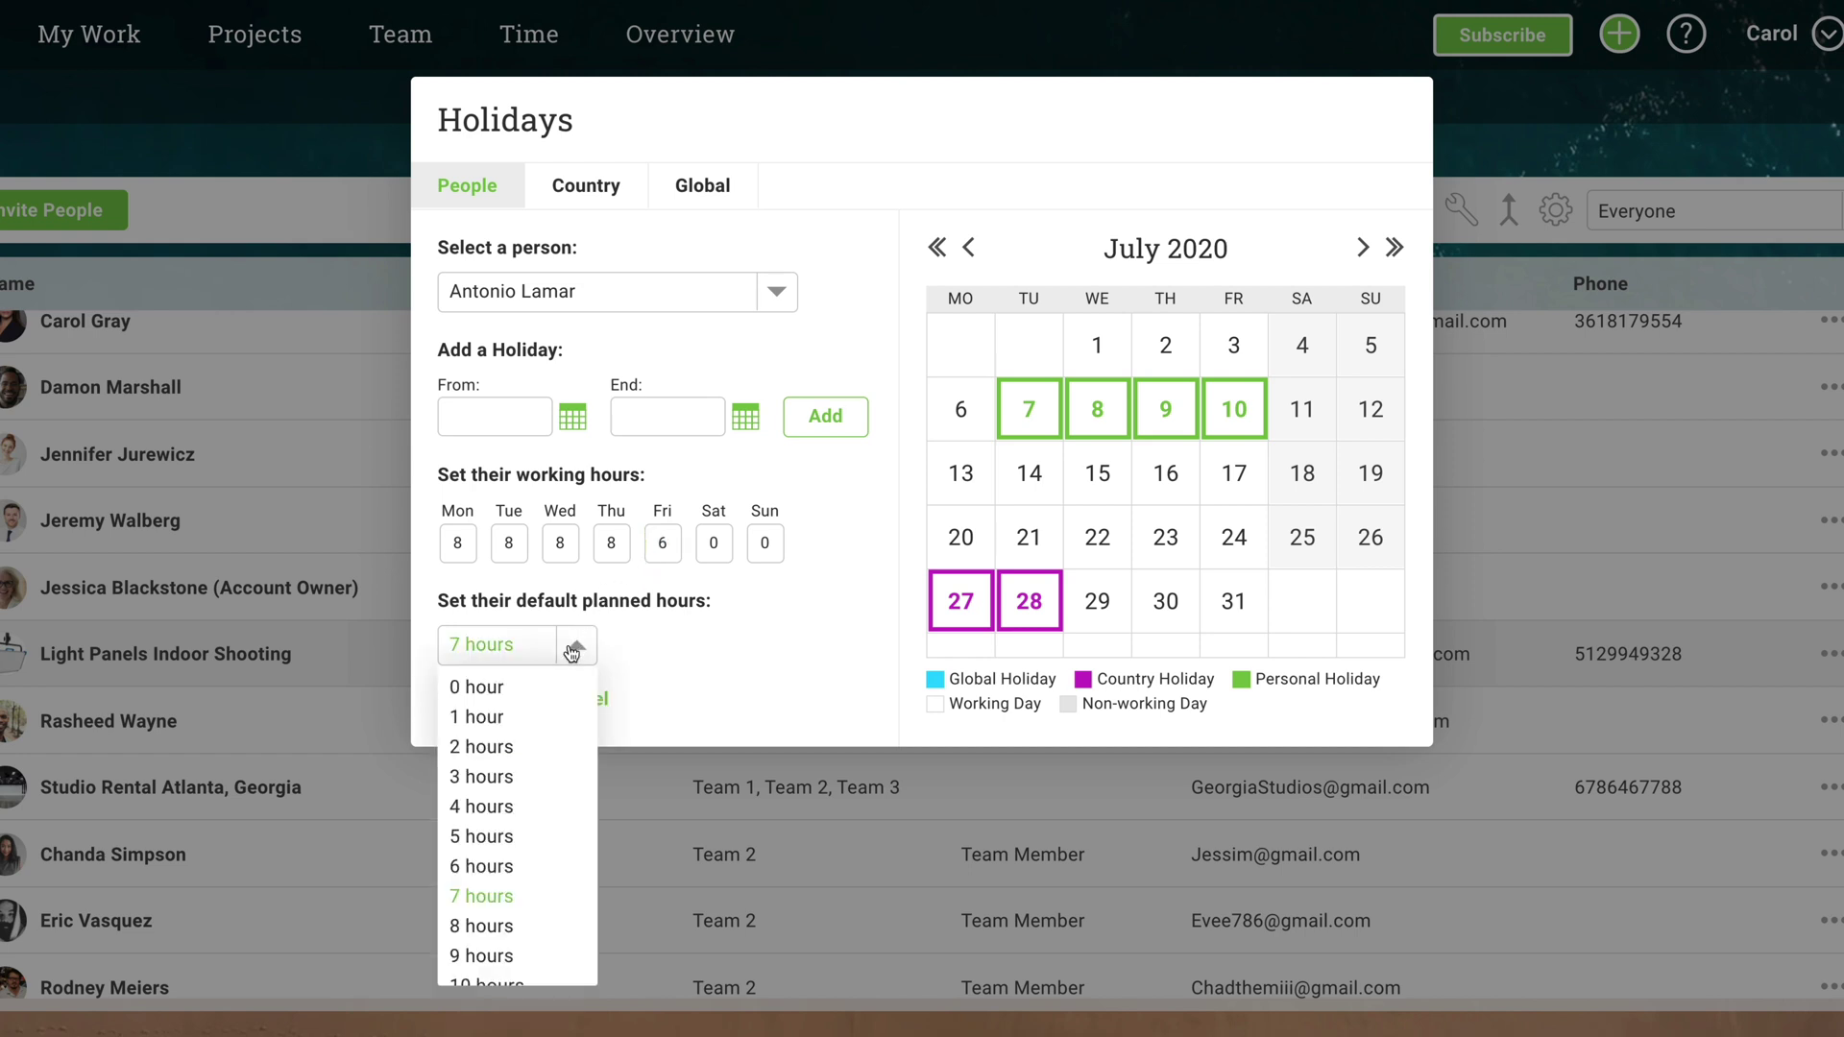
click(500, 924)
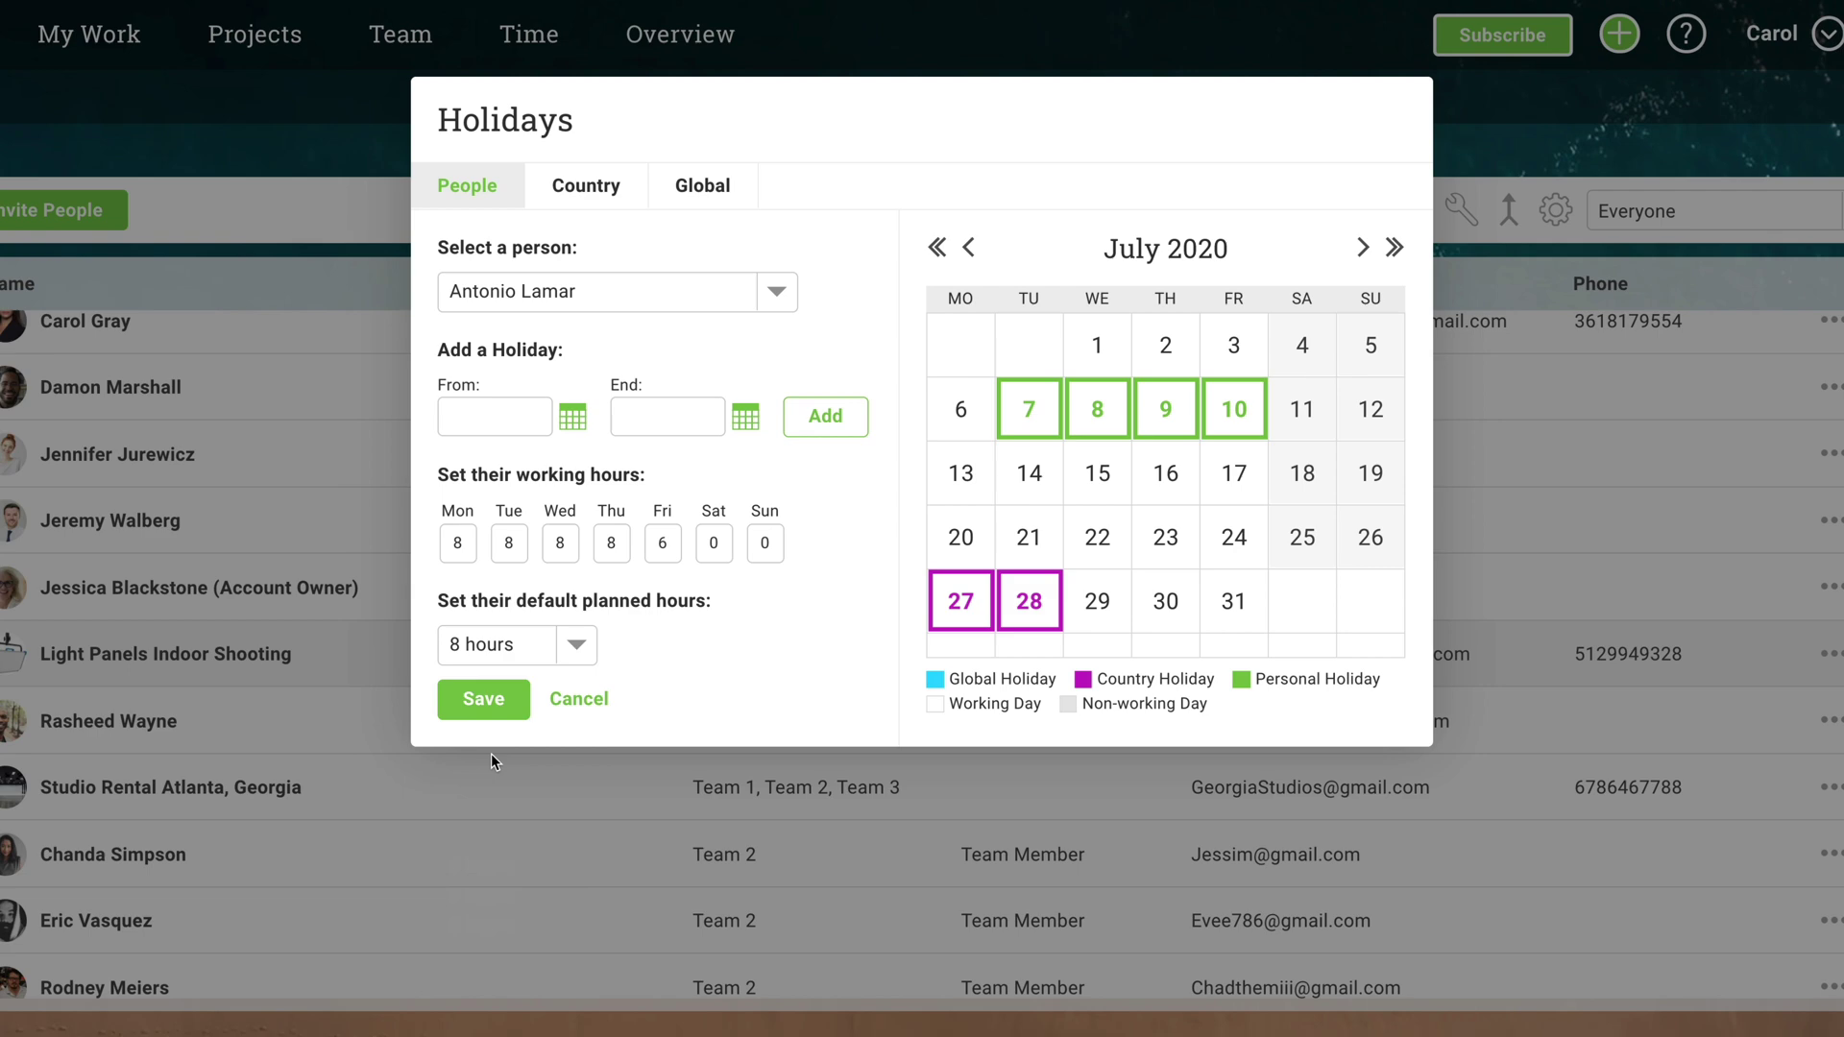
click(485, 718)
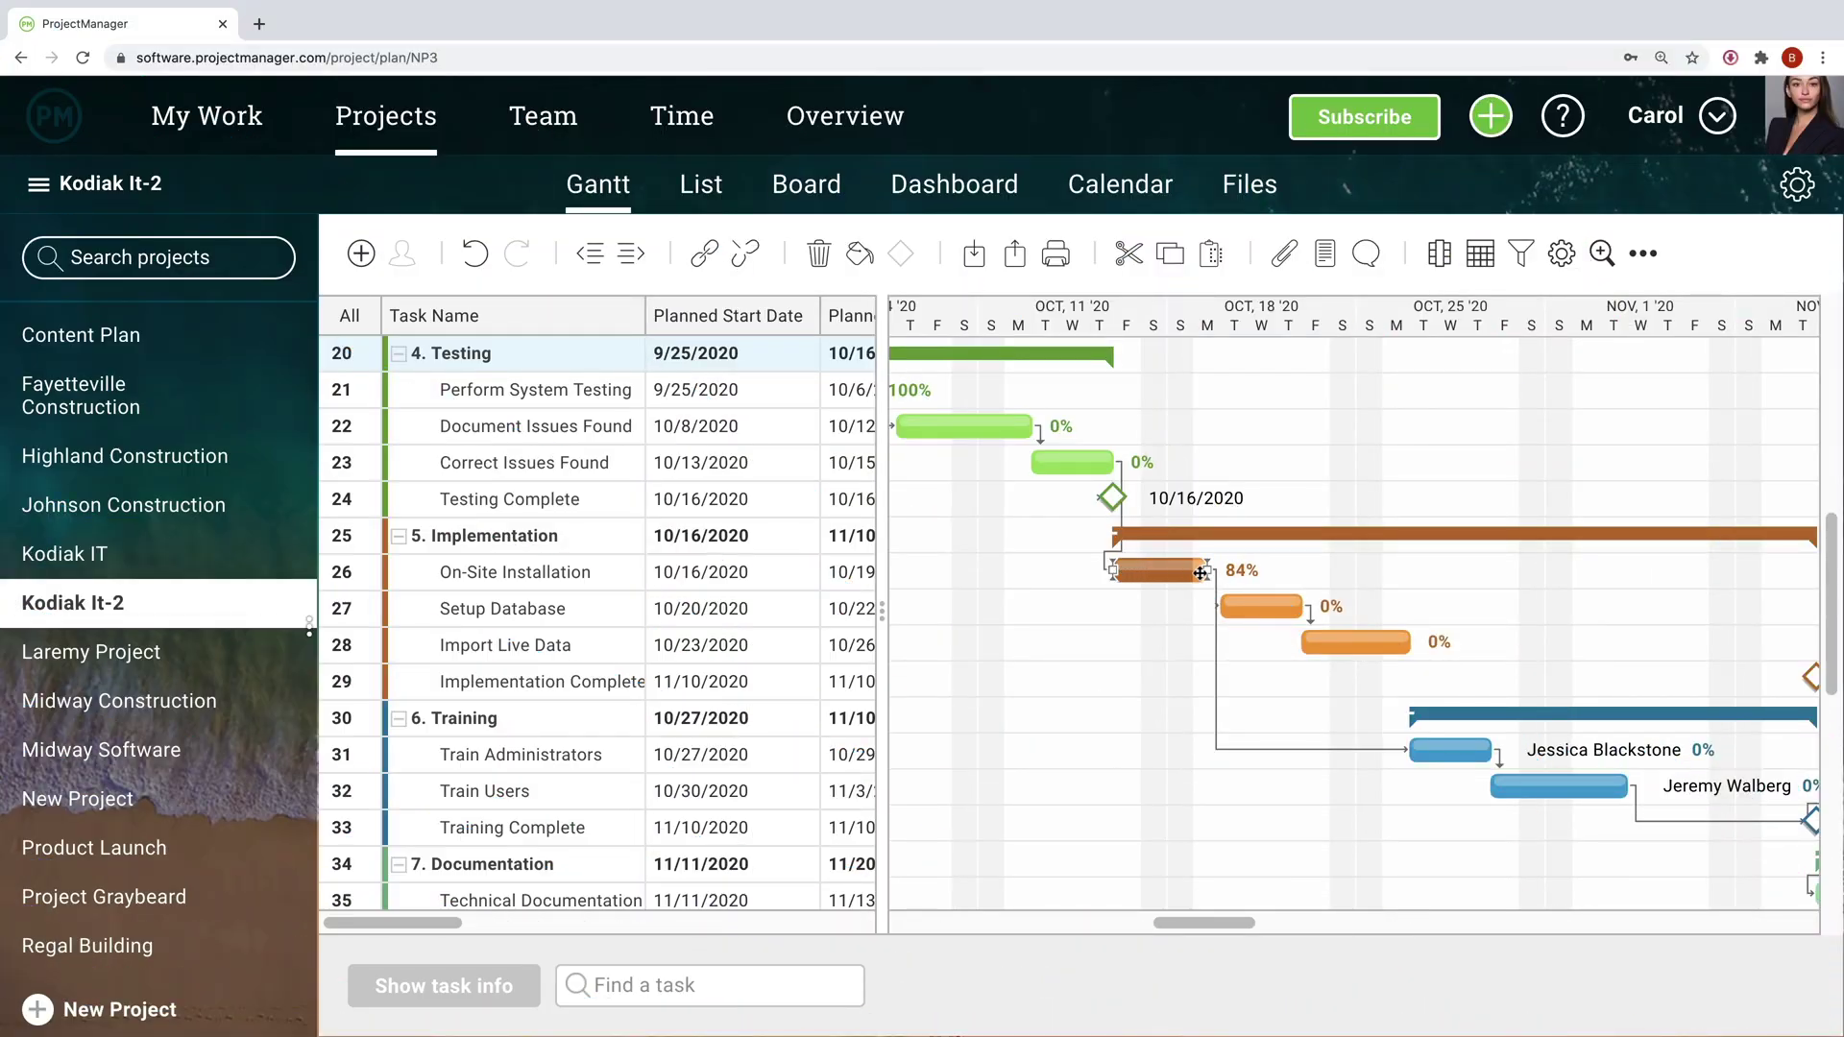
Raise On-Site Installation to 98%, link Import Live Data onward, and assign a teammate 10 hours on the landing page task
drag(1201, 573, 1208, 574)
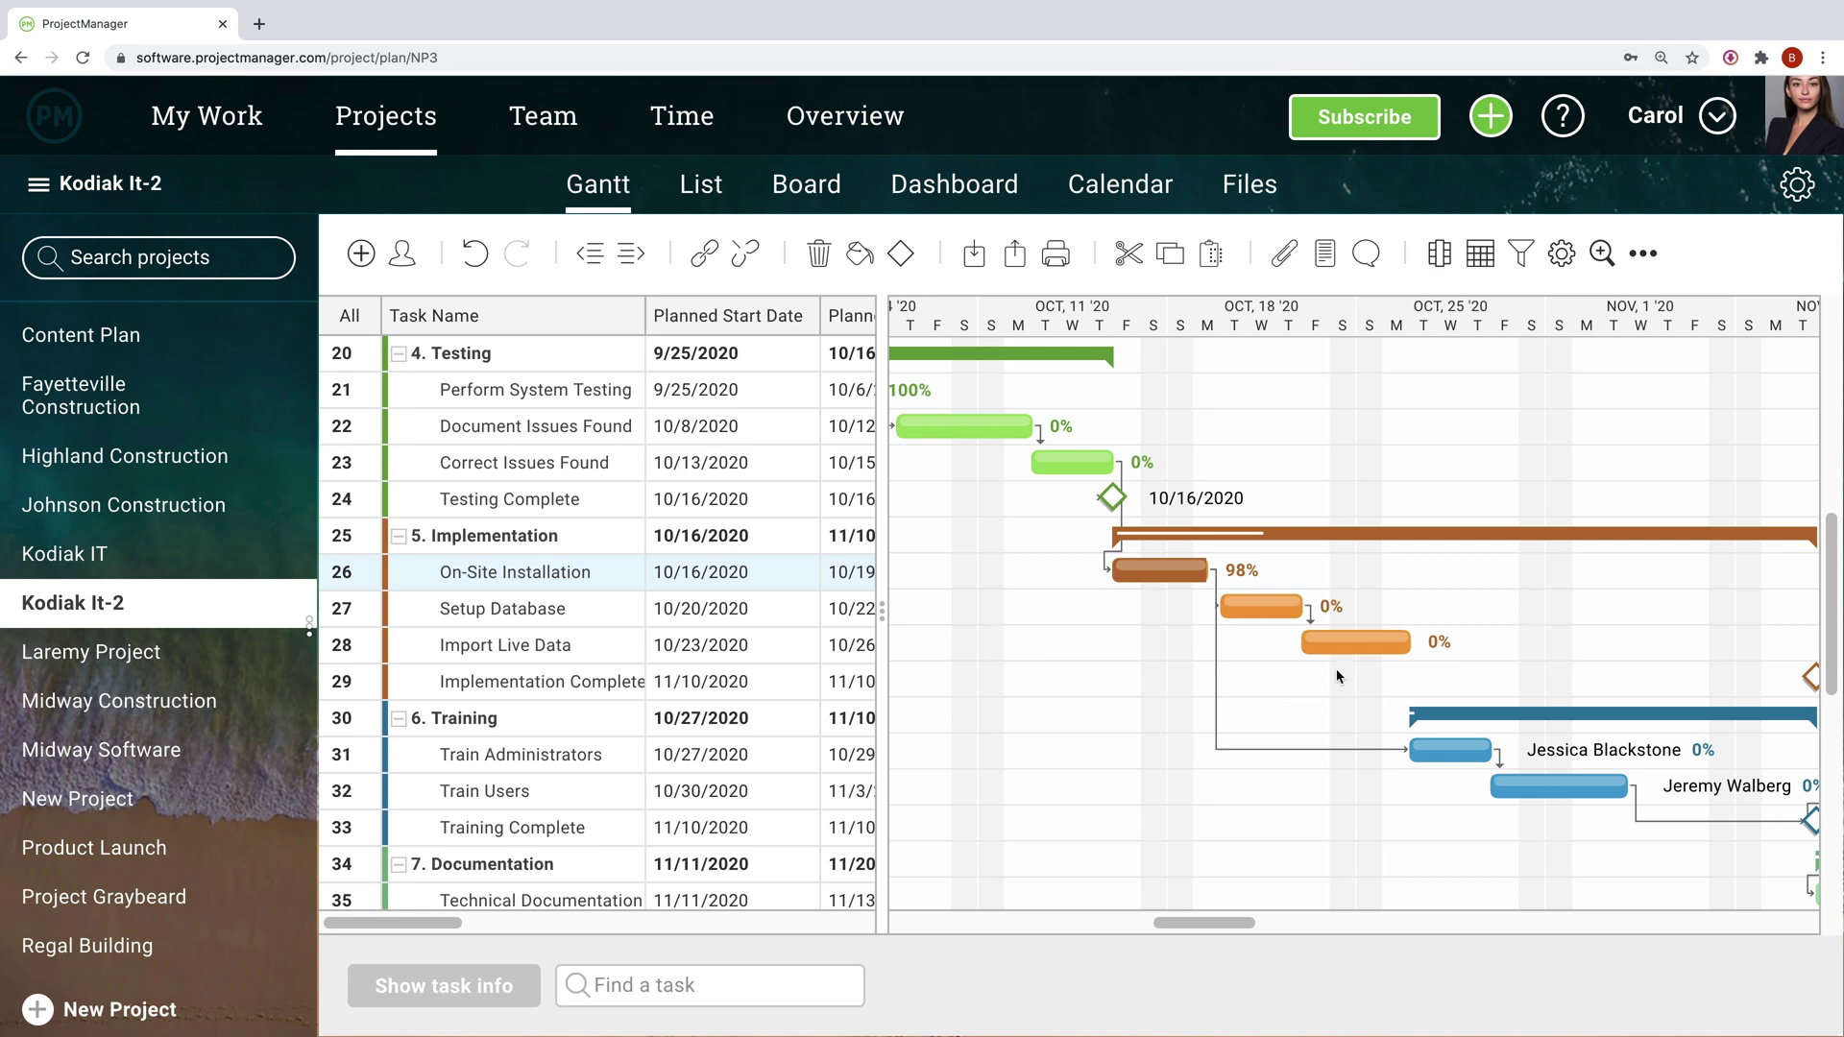
drag(1354, 645, 1445, 749)
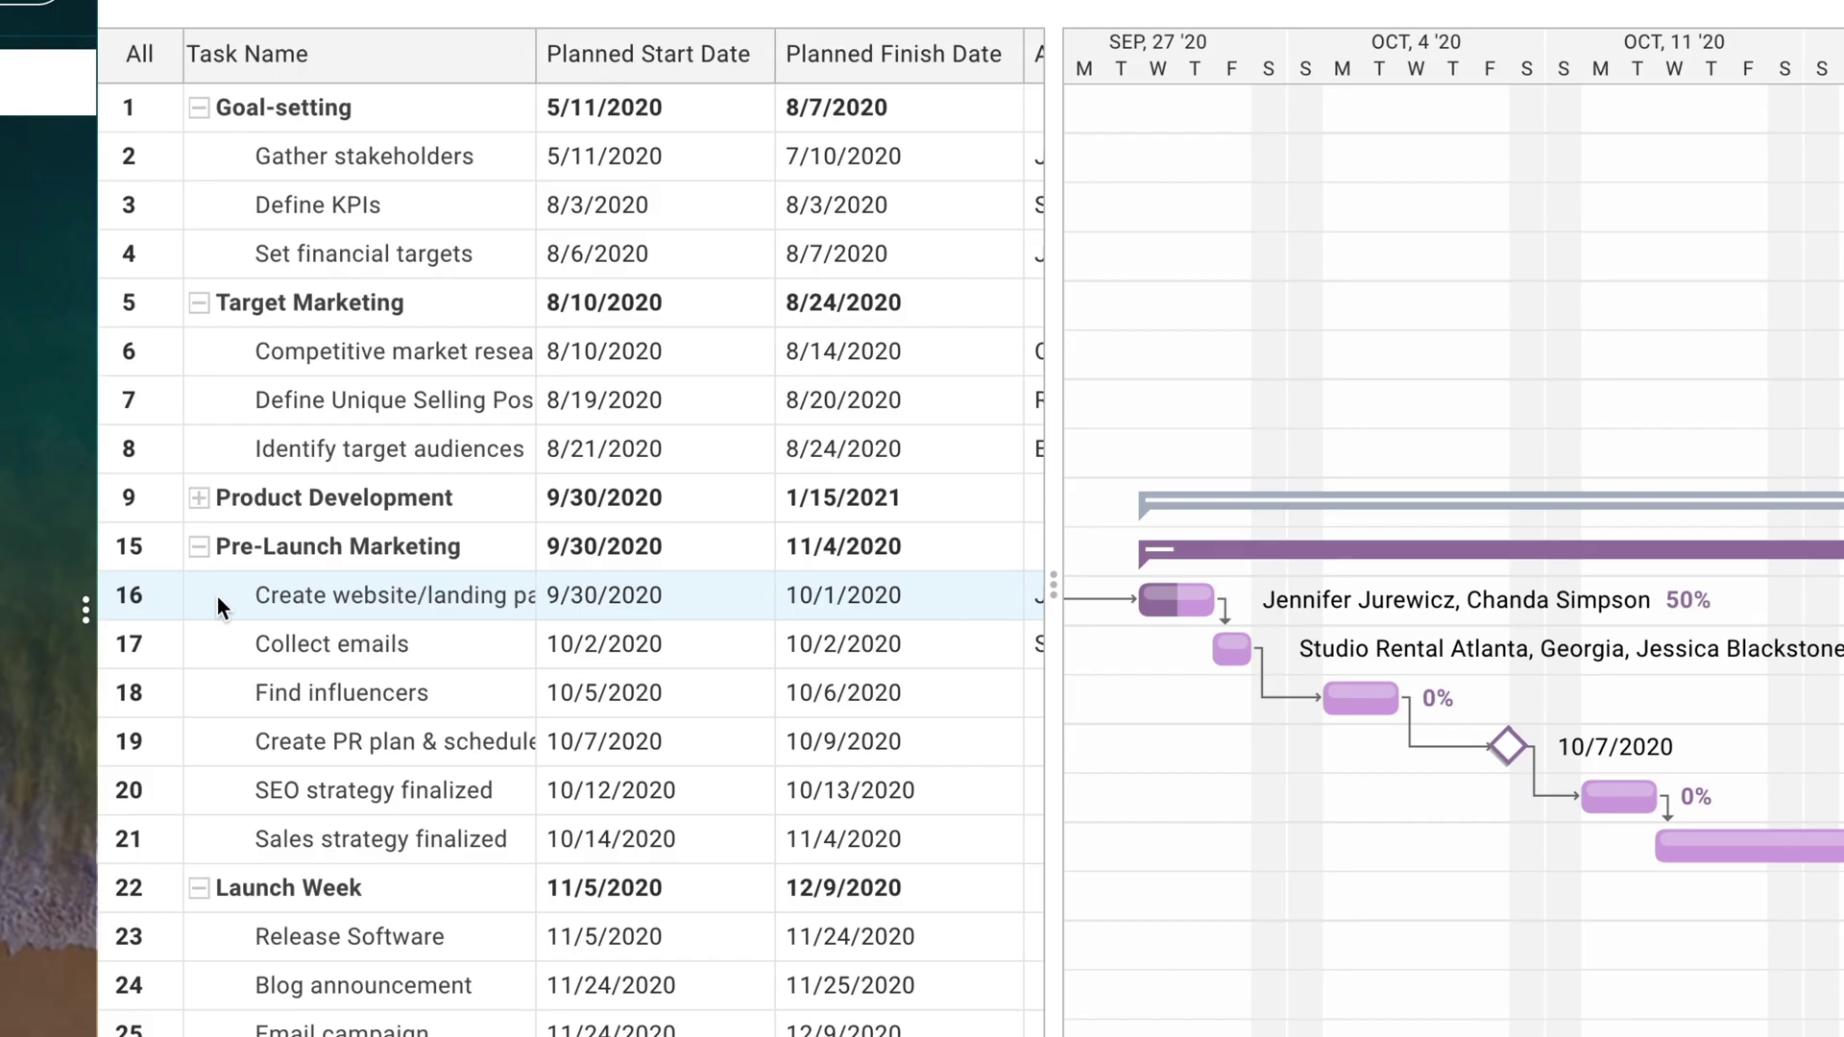
right_click(217, 596)
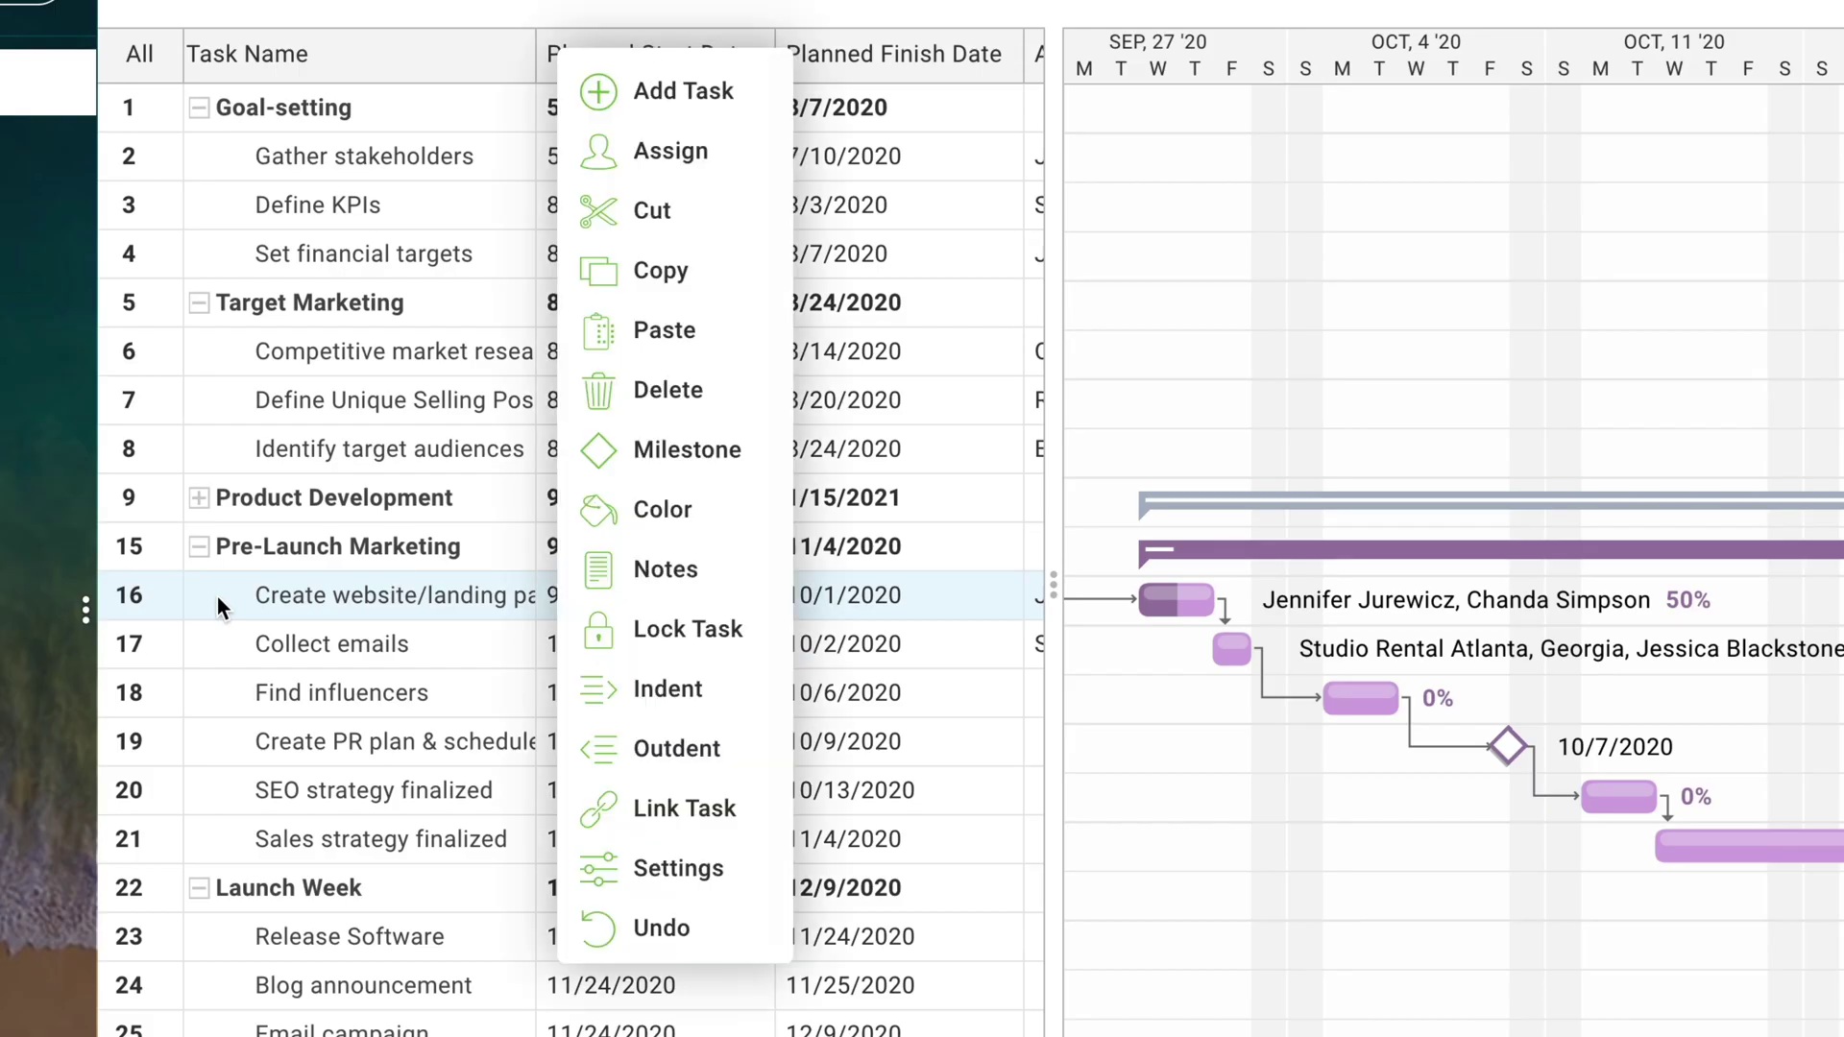
click(662, 151)
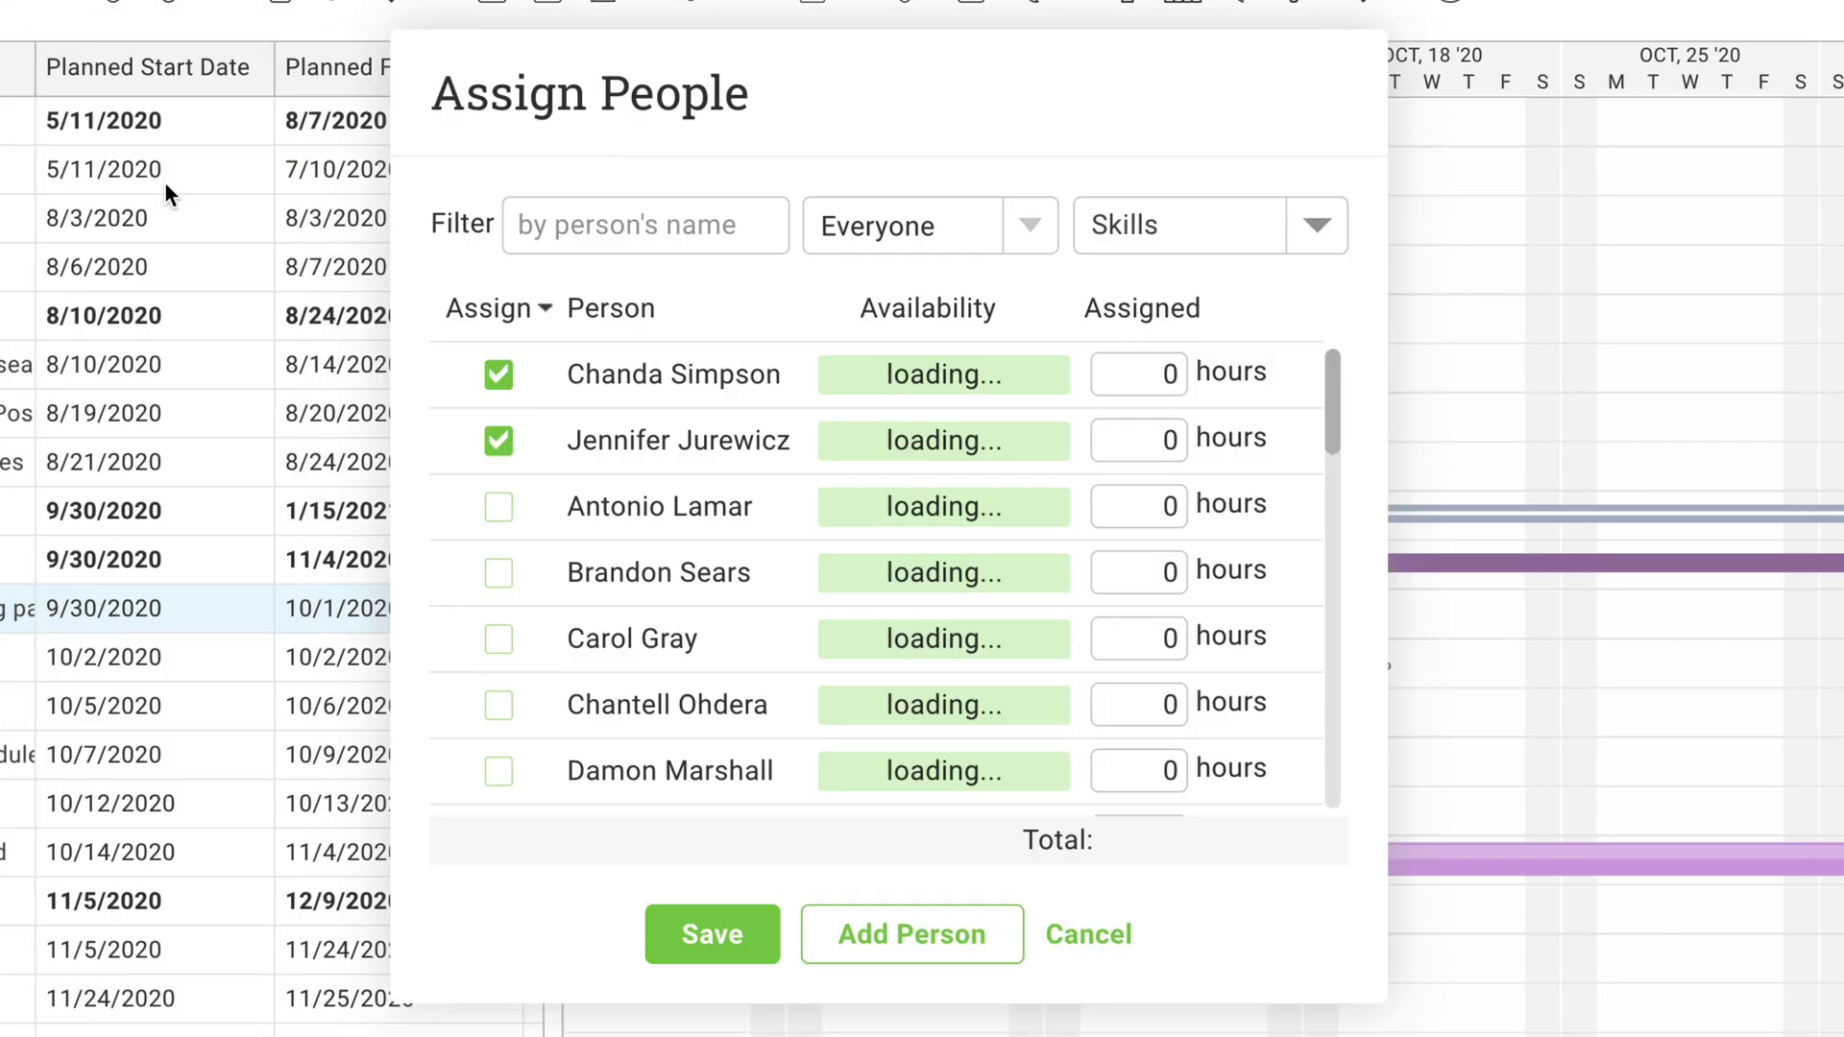
click(498, 573)
click(1132, 581)
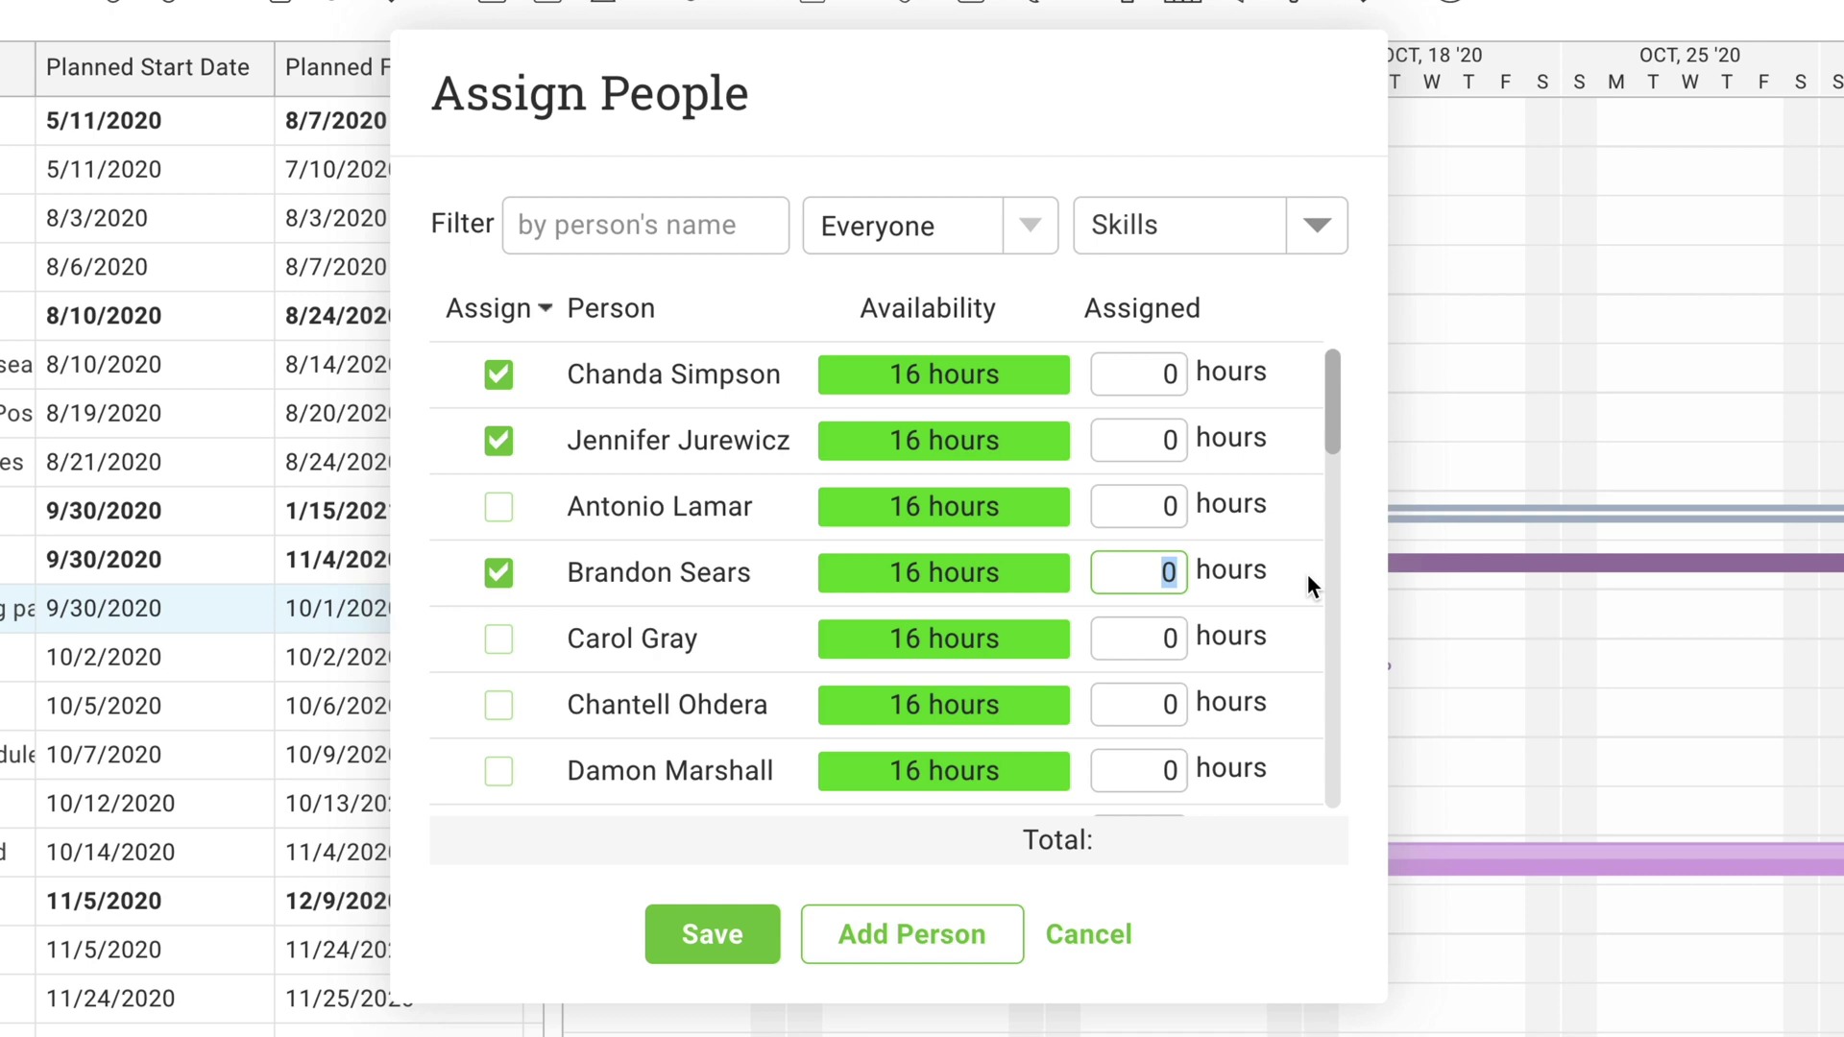
text(10)
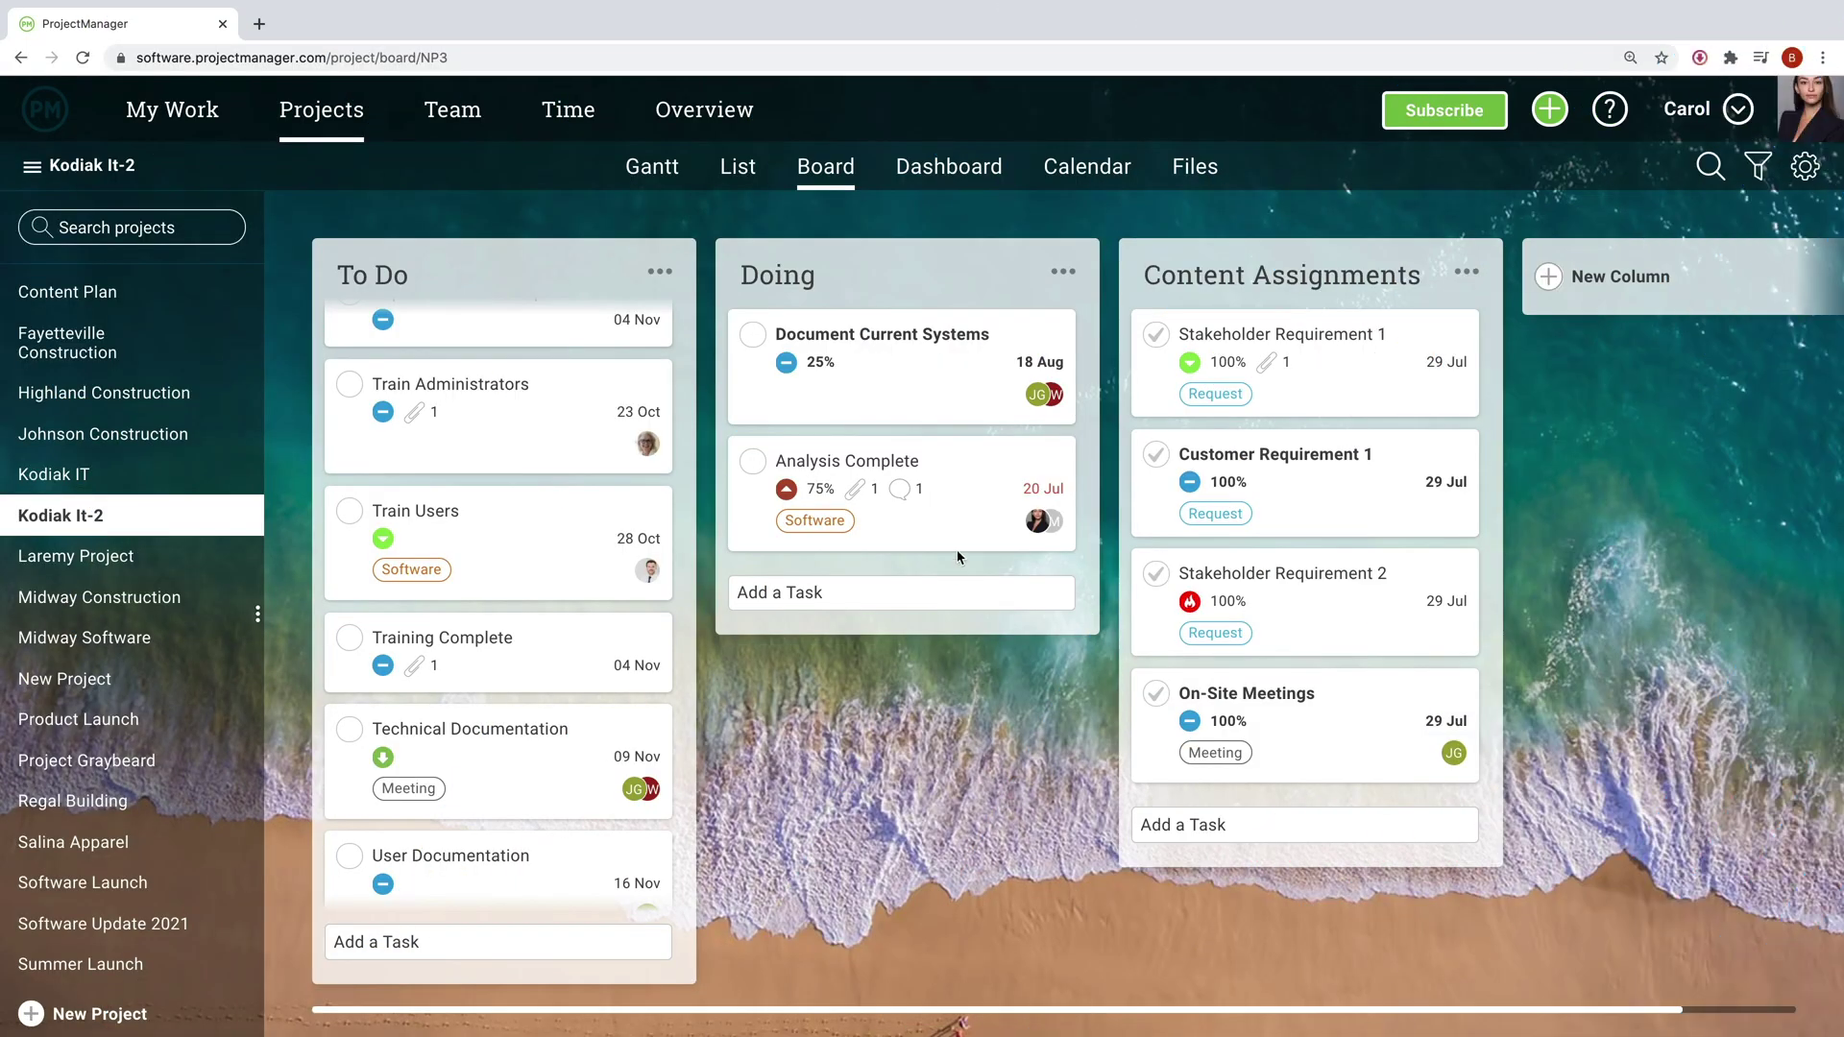
Mark the Analysis Complete card fully done and log 4 hours against it
click(959, 523)
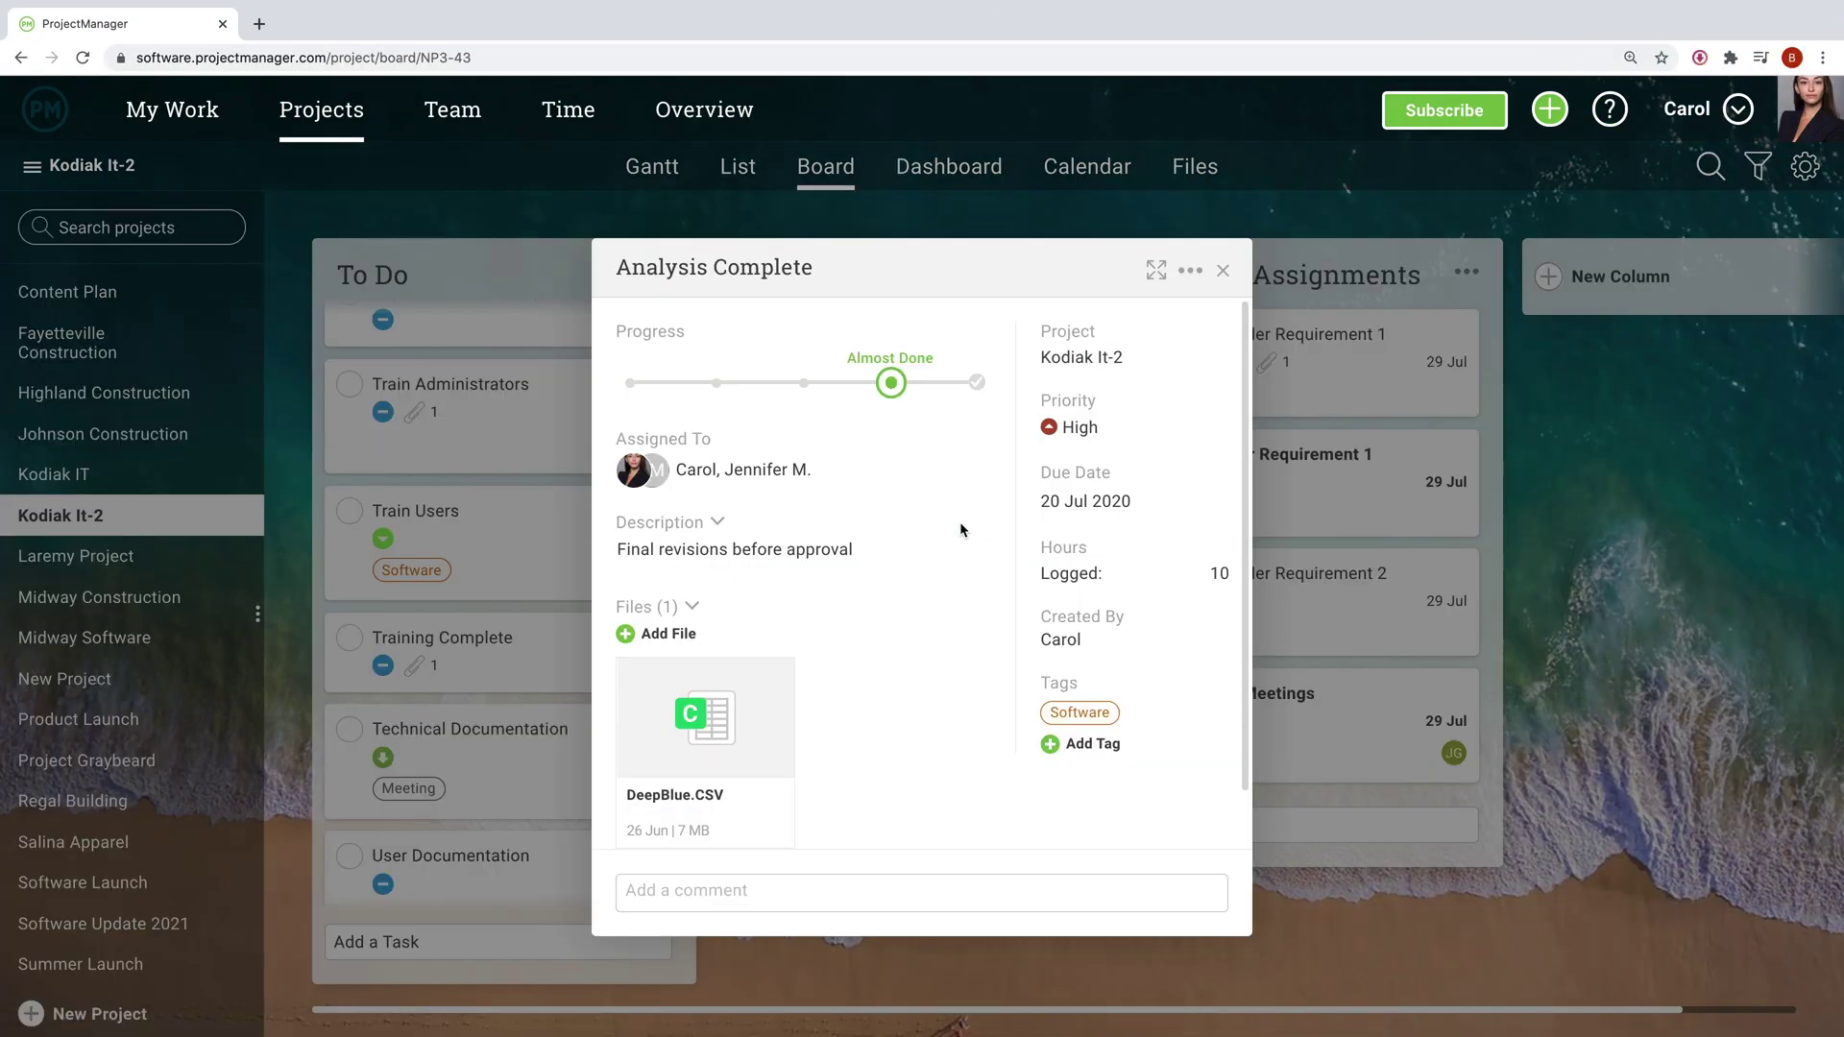
click(979, 385)
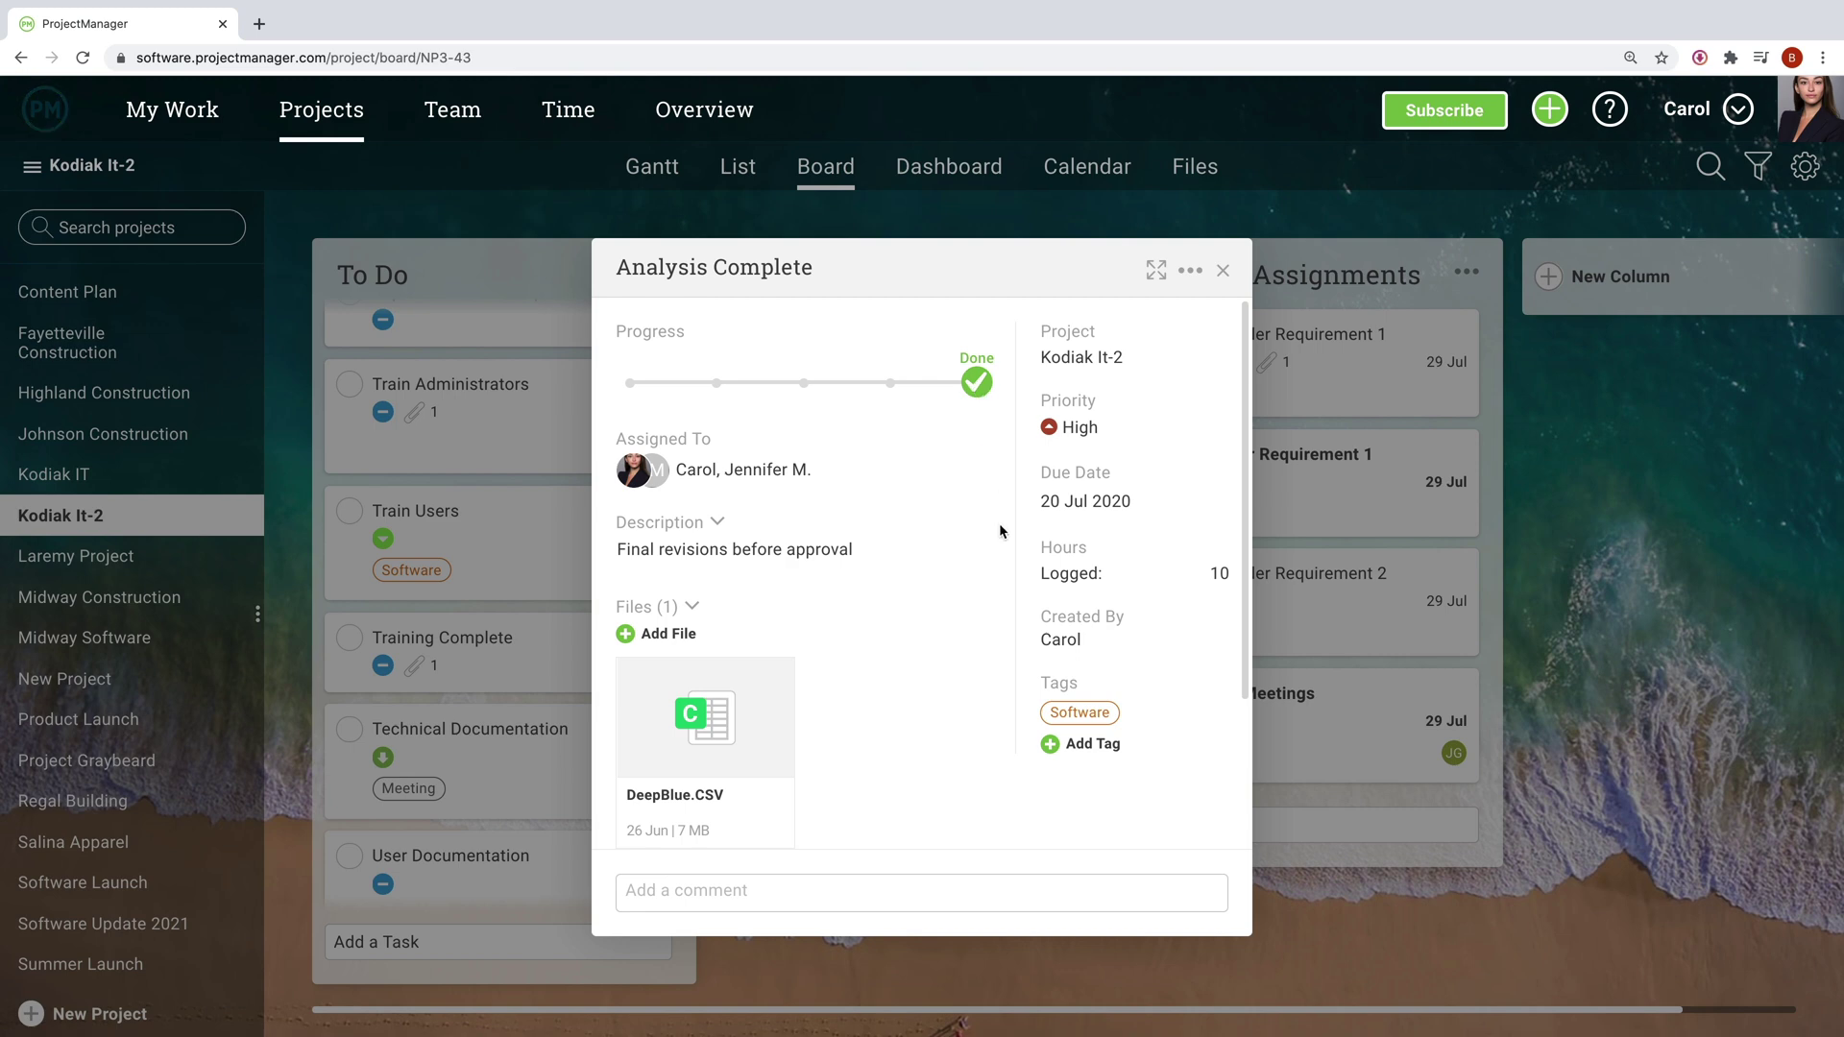
click(1109, 567)
text(4)
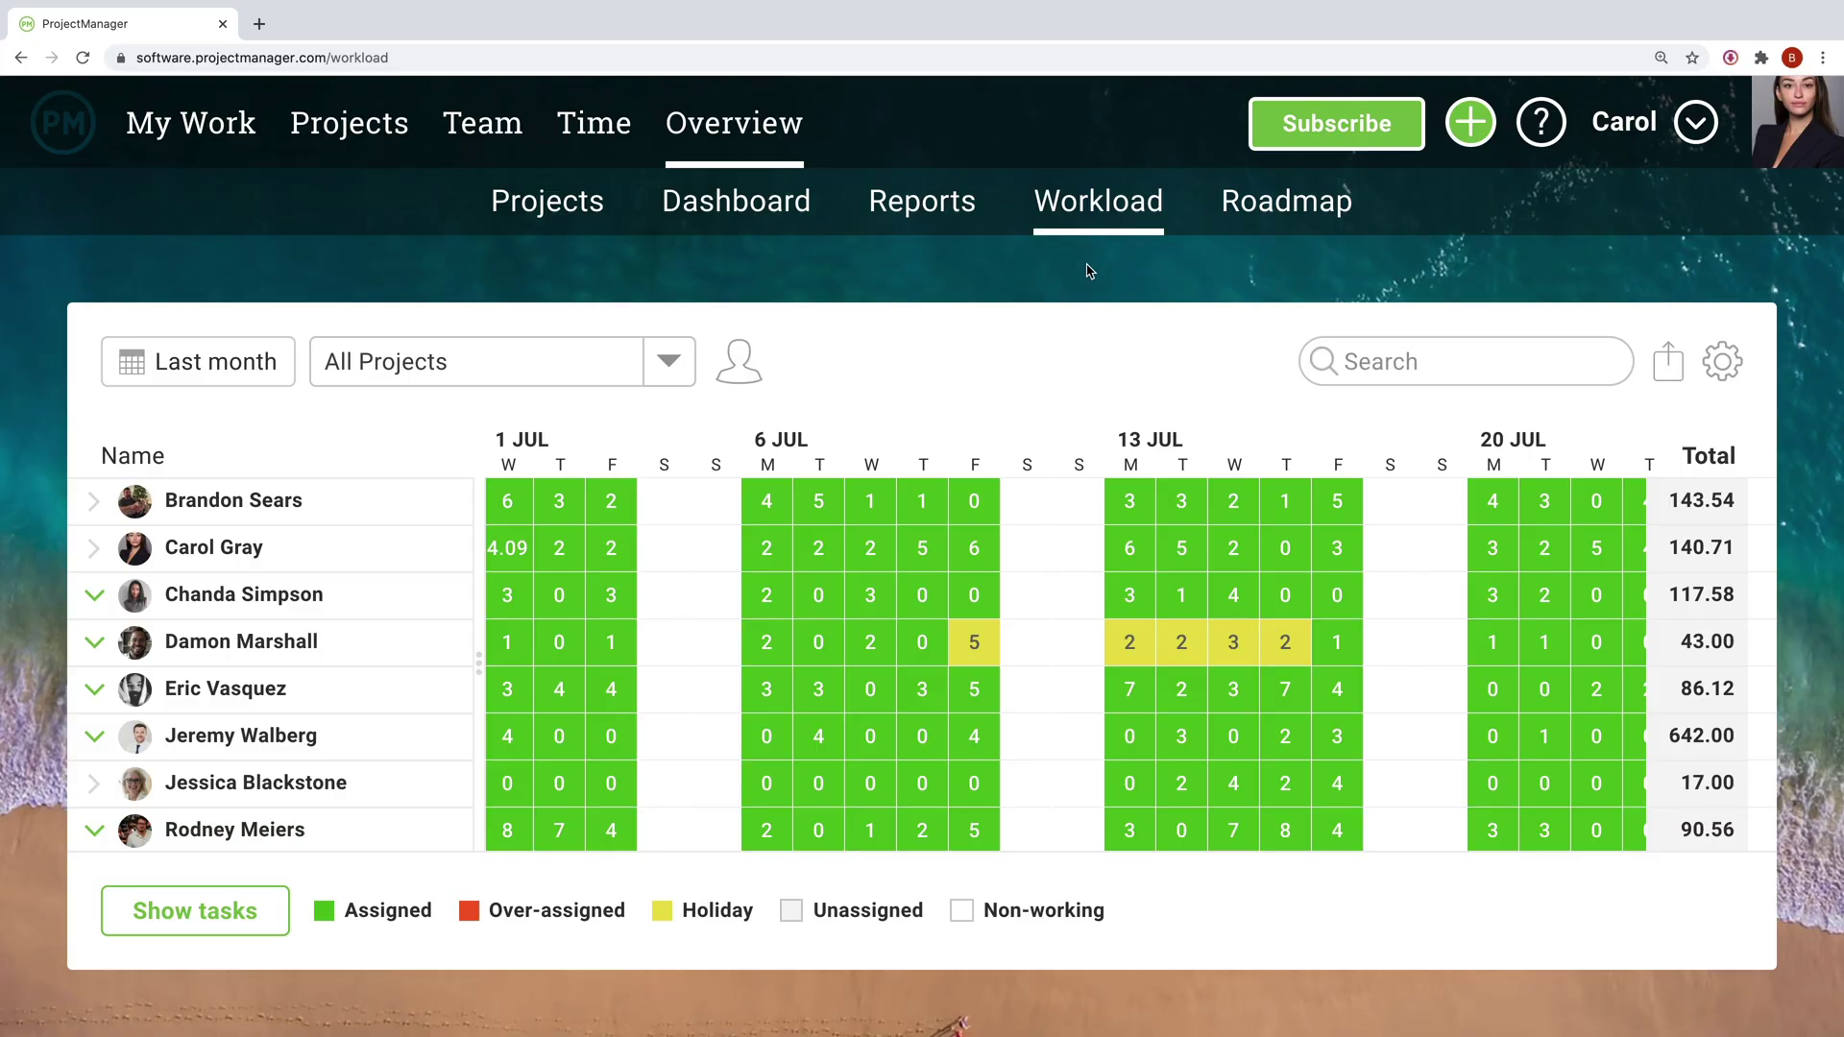
From the 5-hour holiday cell, remove the first two assignees from On-Site Meetings and save
click(974, 653)
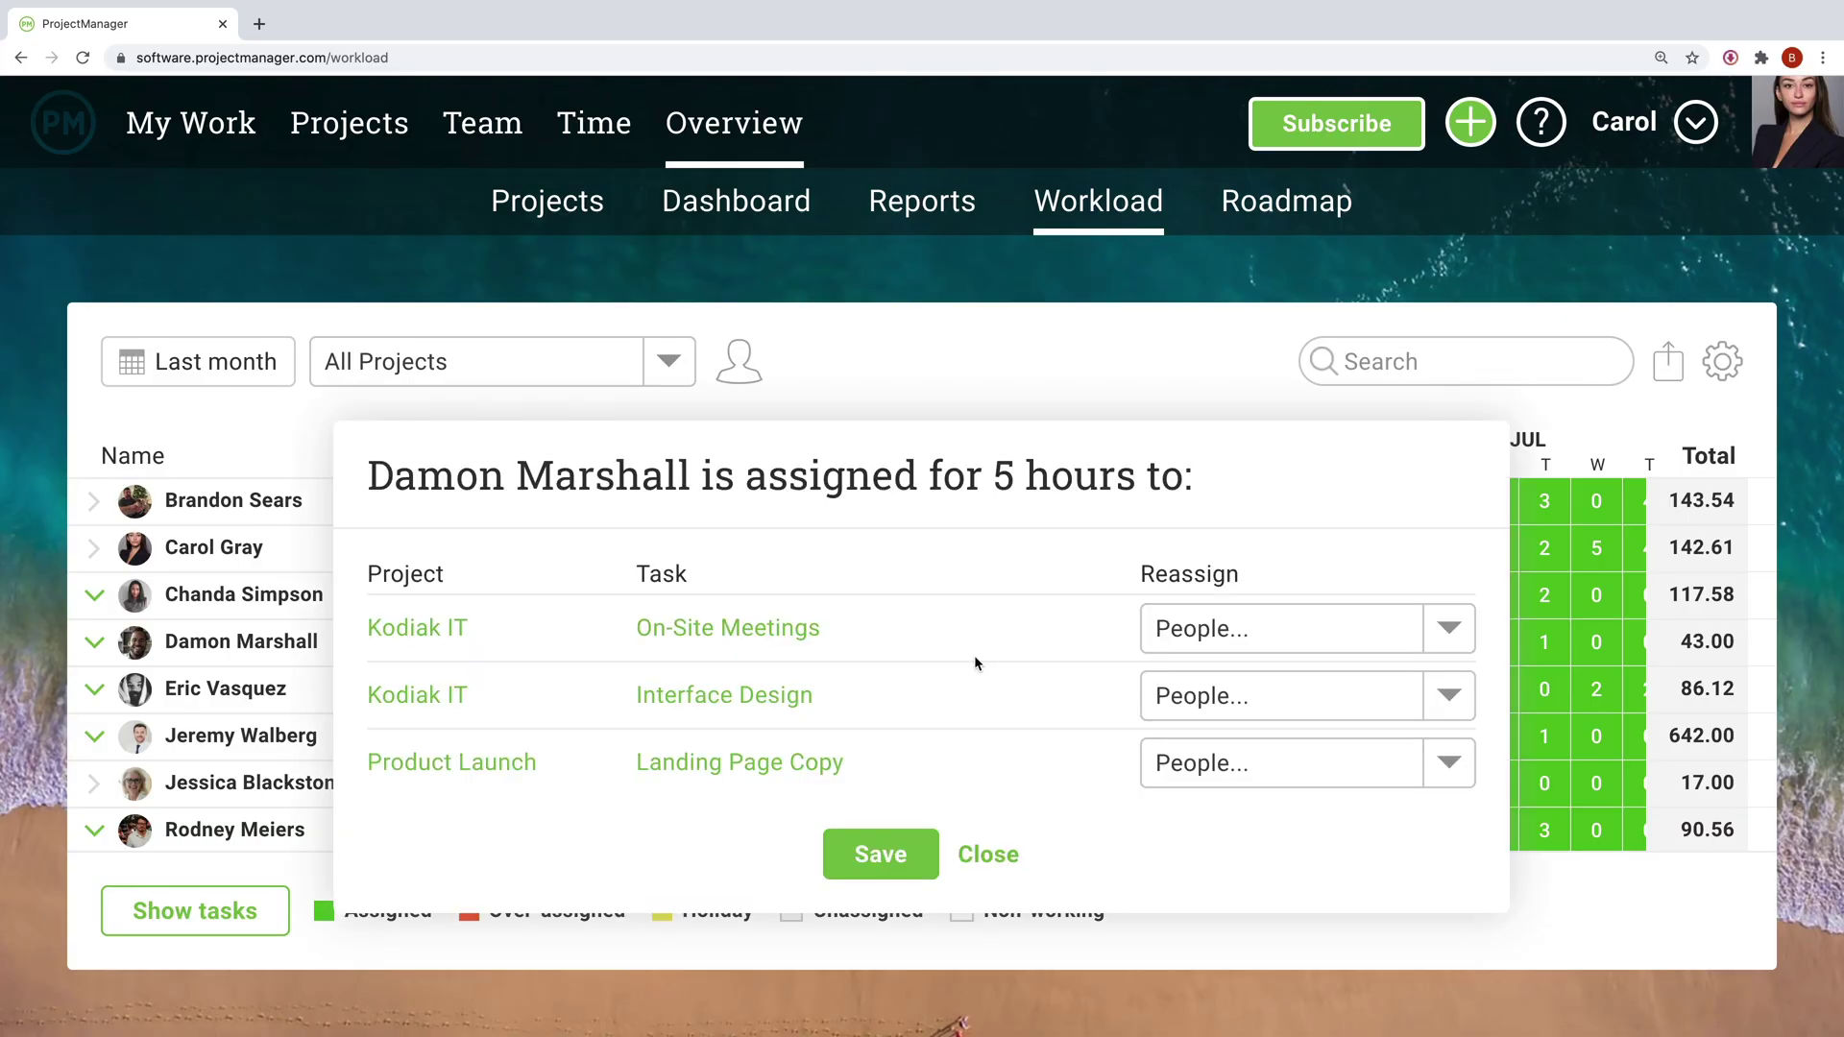
click(1174, 646)
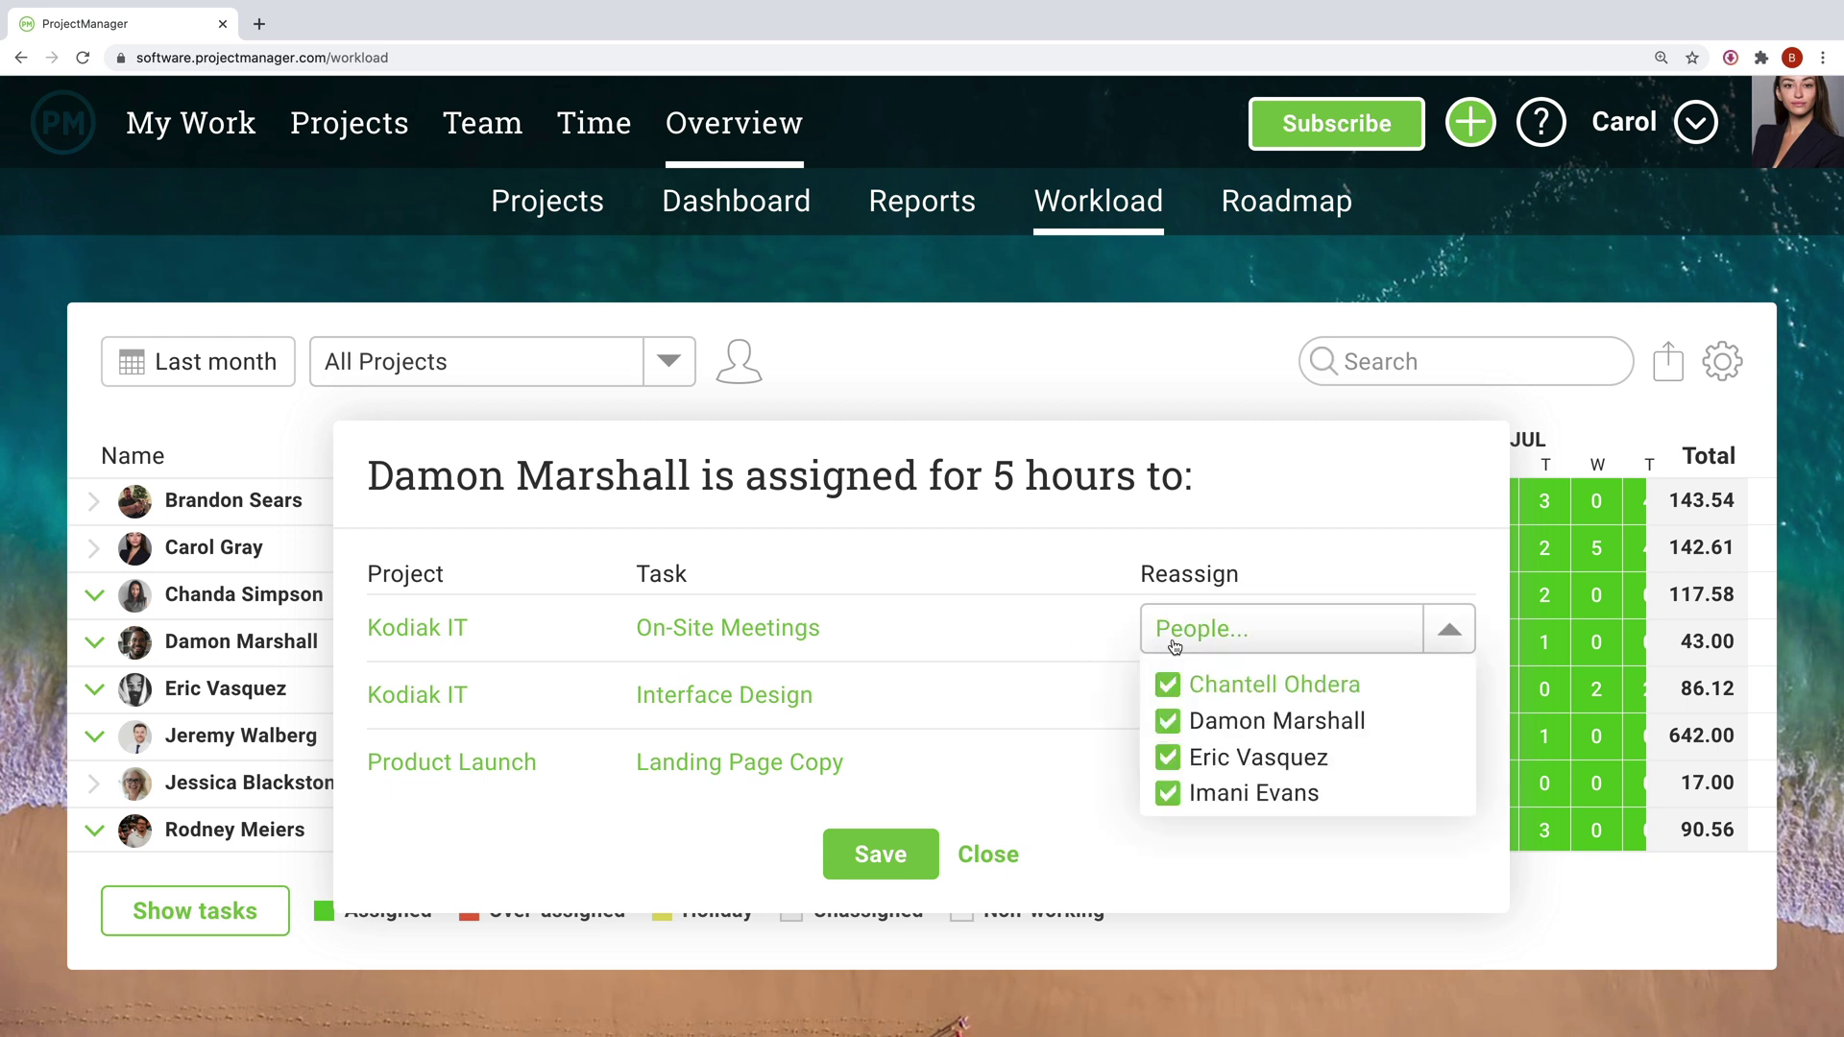
click(1167, 684)
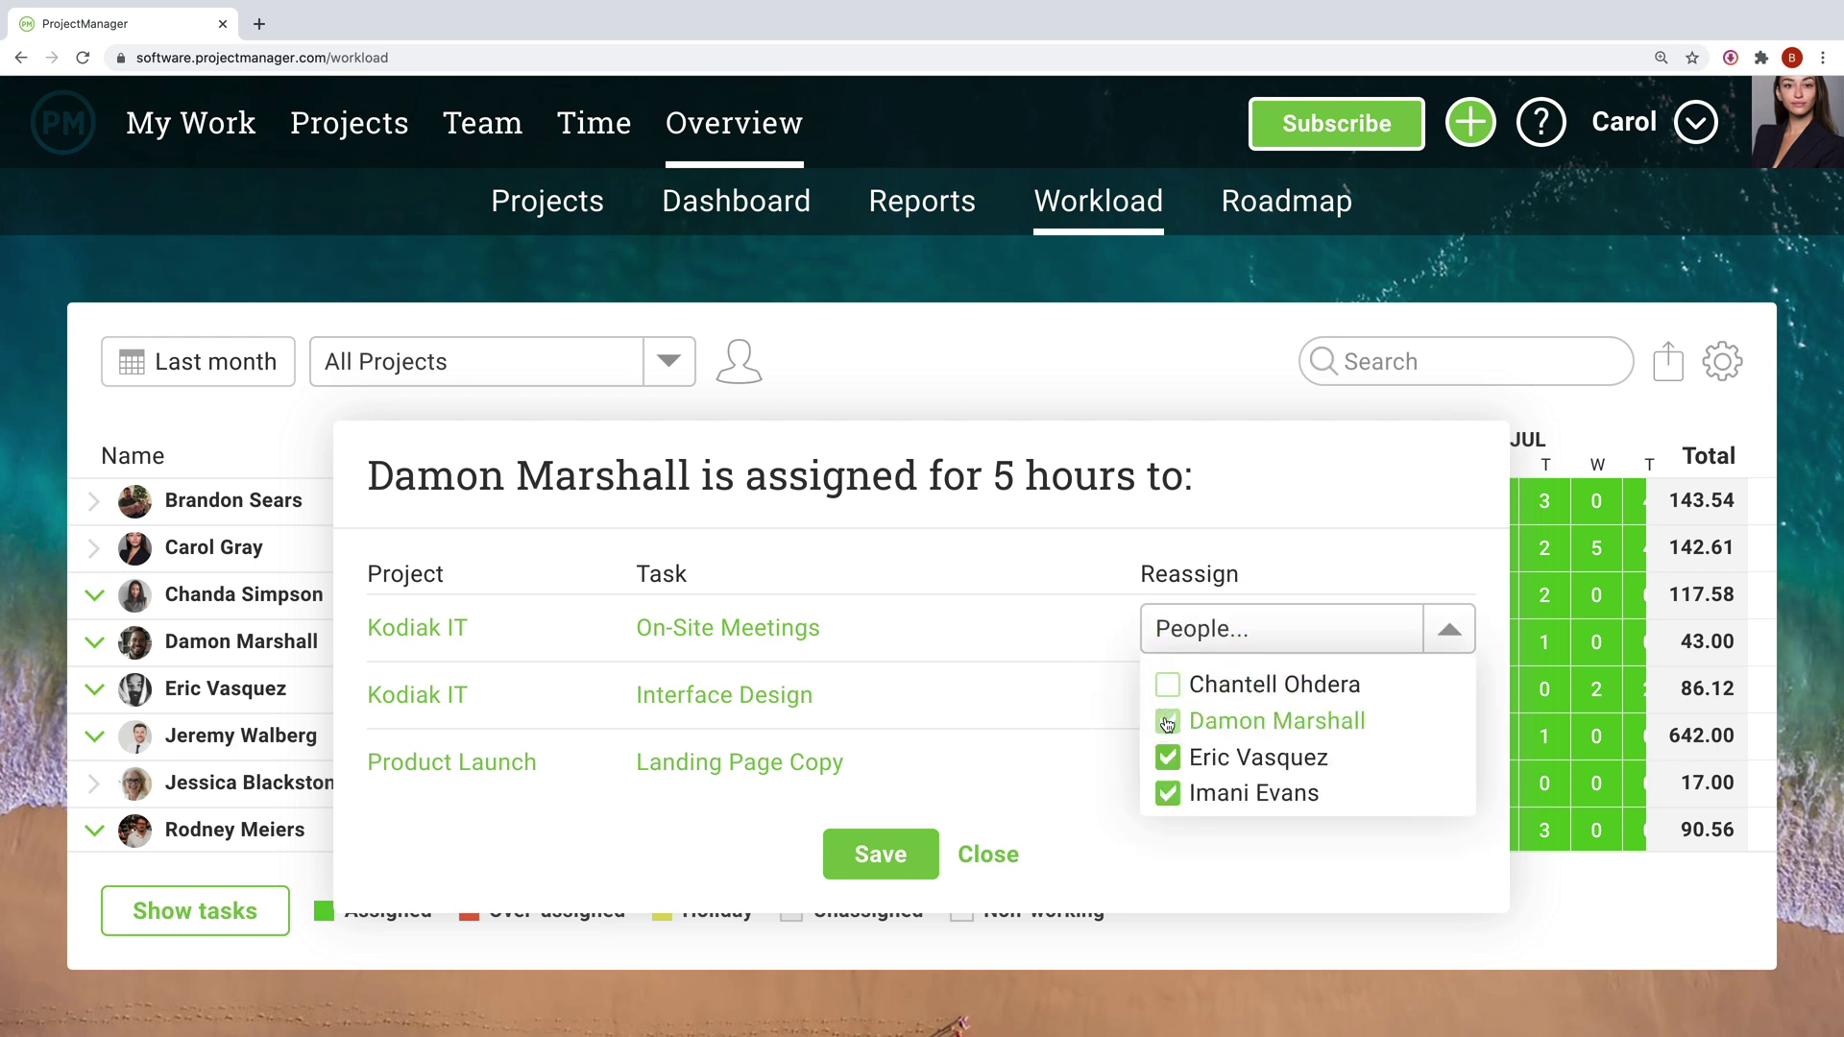
click(1168, 721)
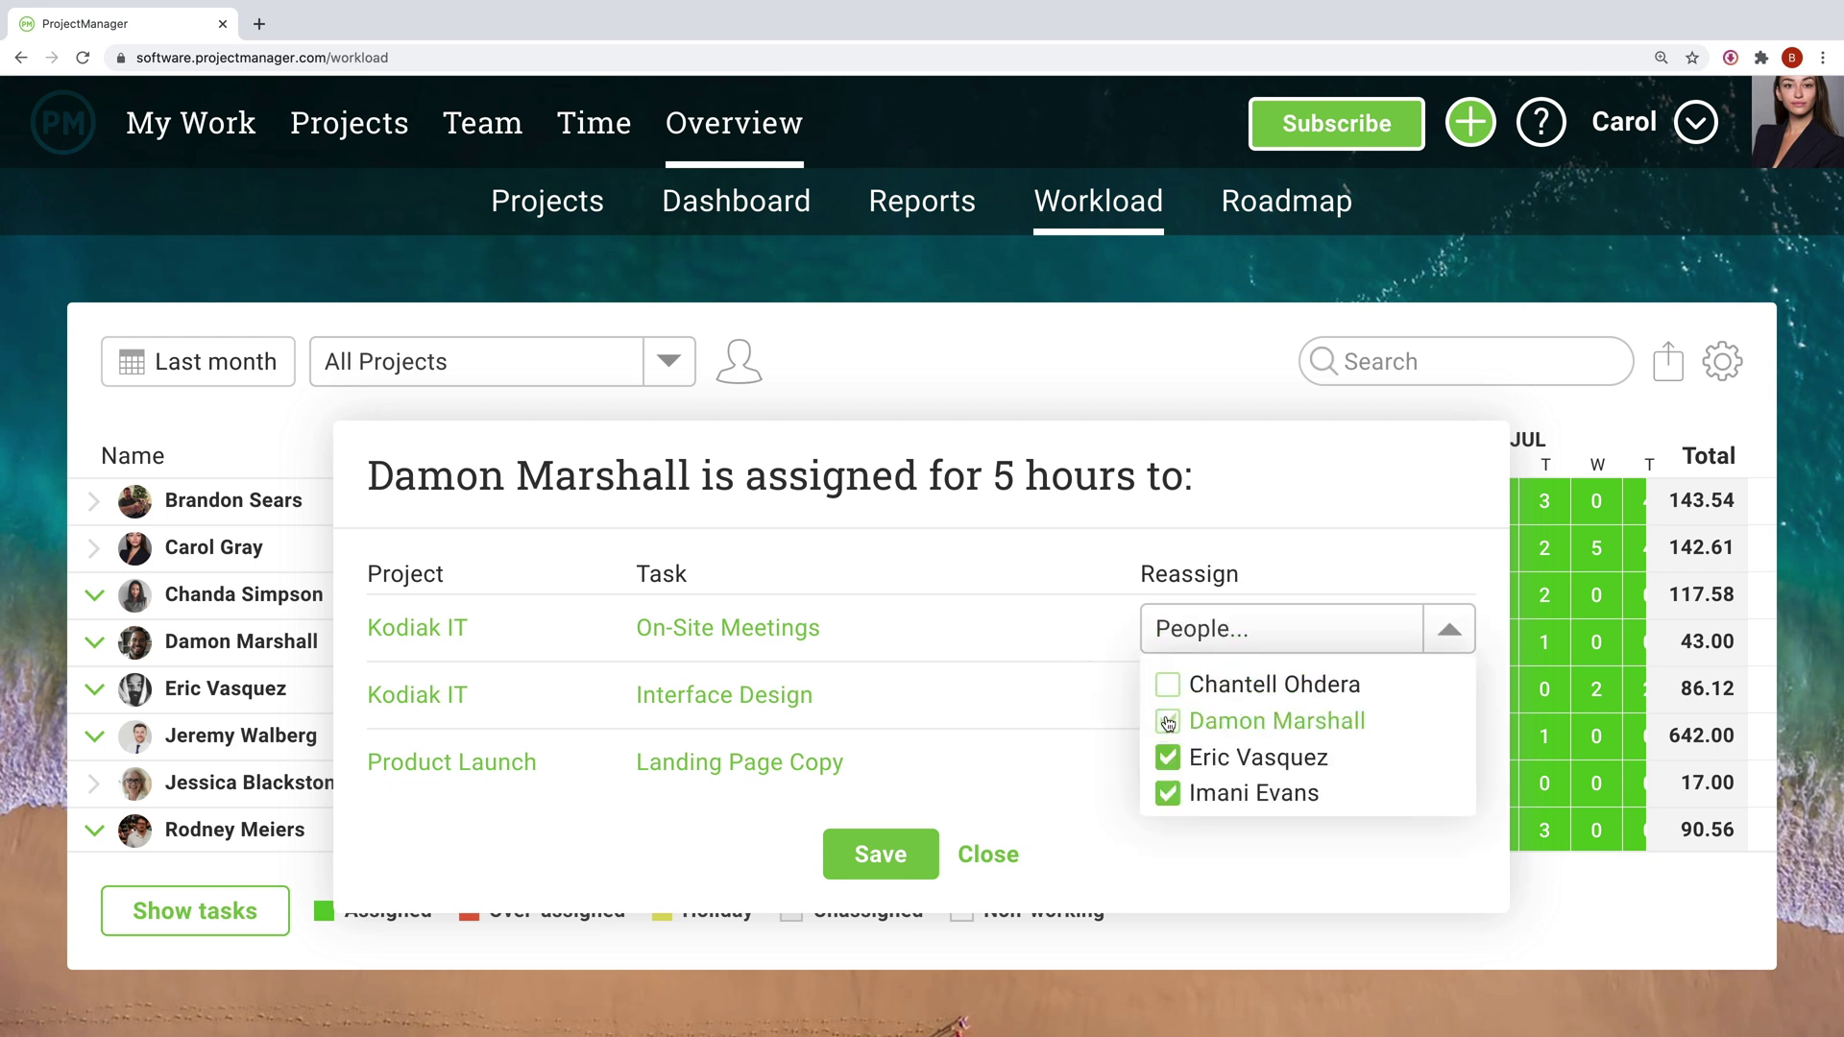
click(878, 865)
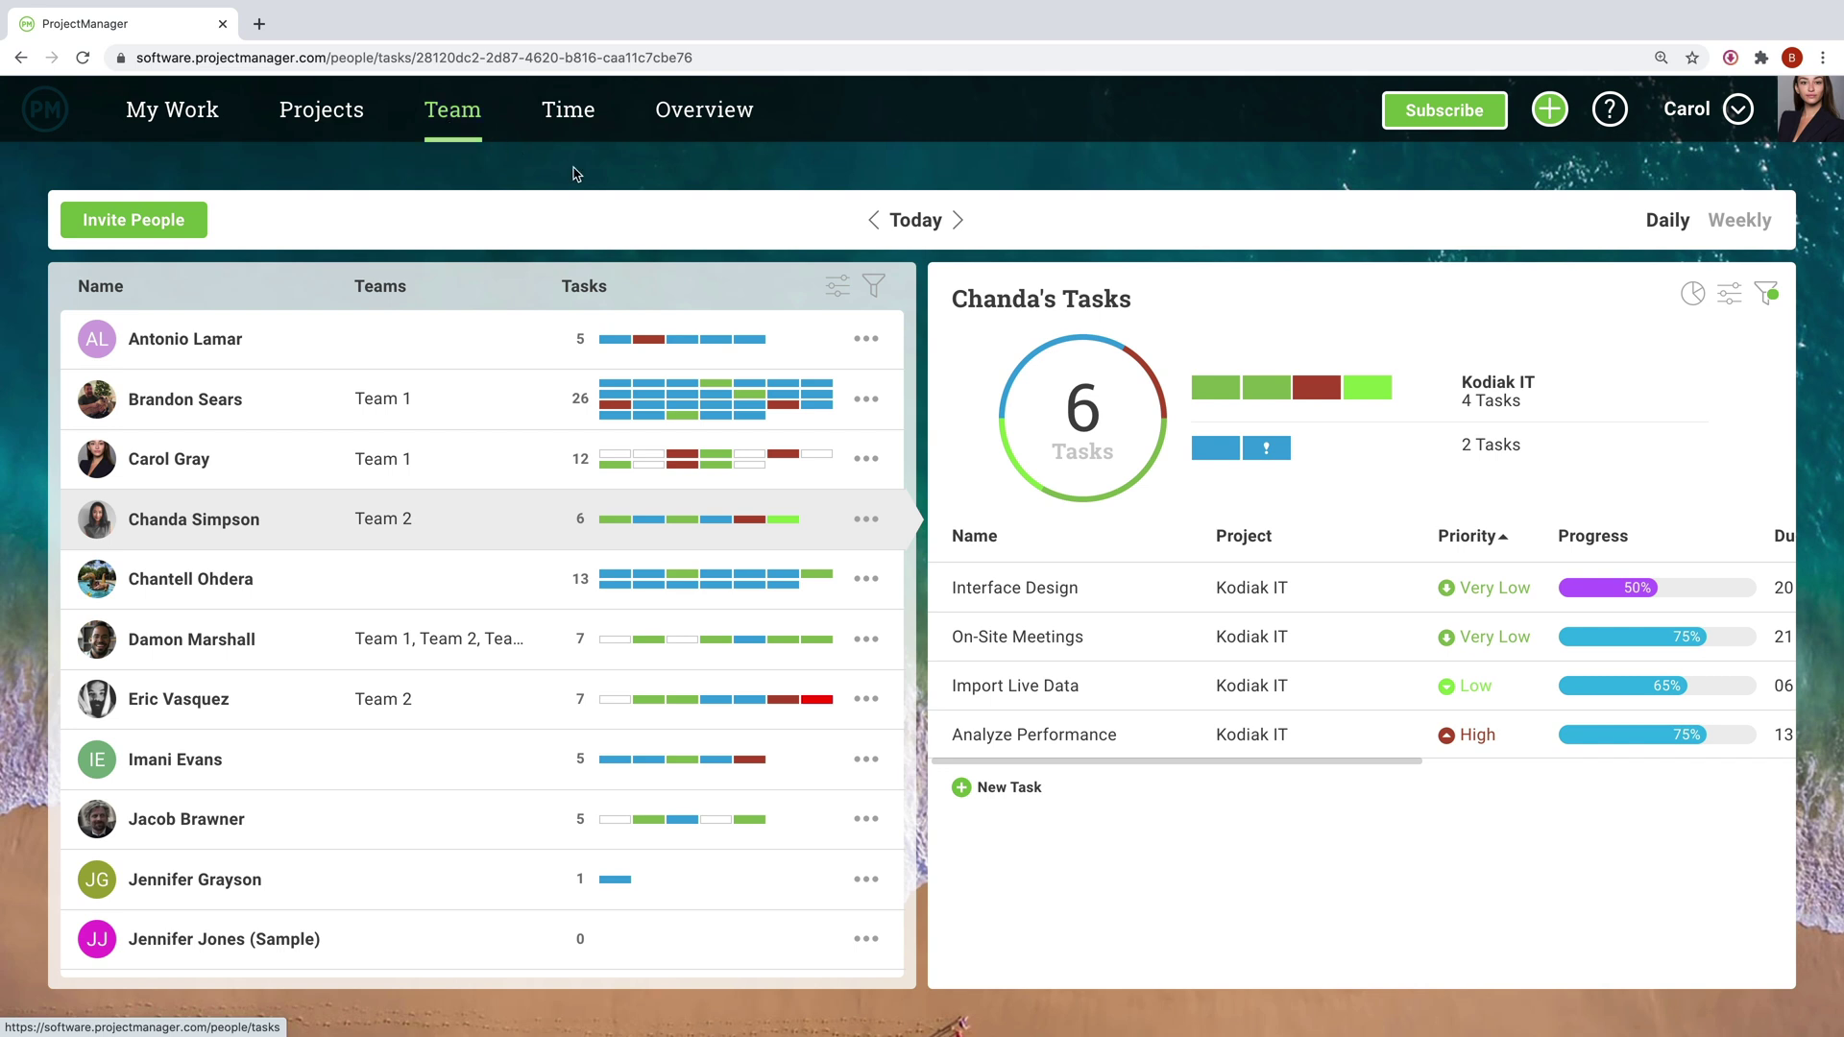
Filter the people view to show only Team 2 members
click(872, 289)
click(888, 441)
scroll(899, 509, down, 5)
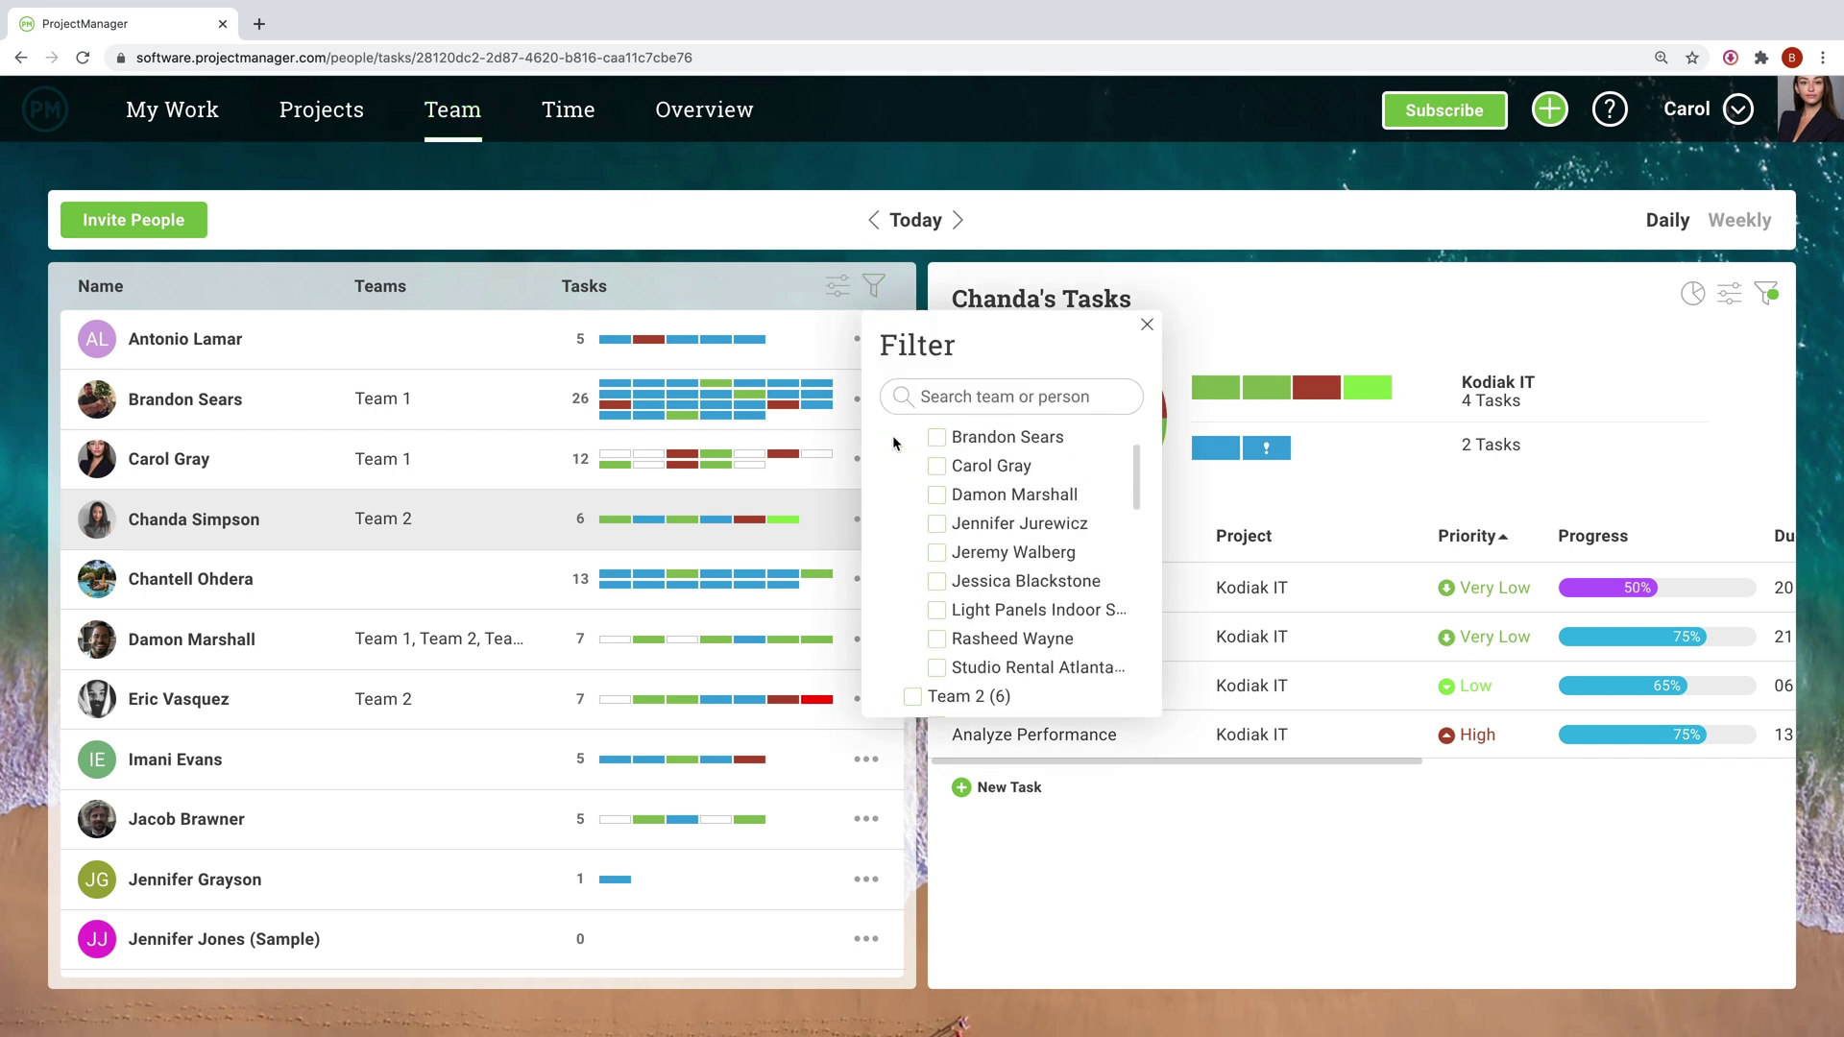
click(913, 529)
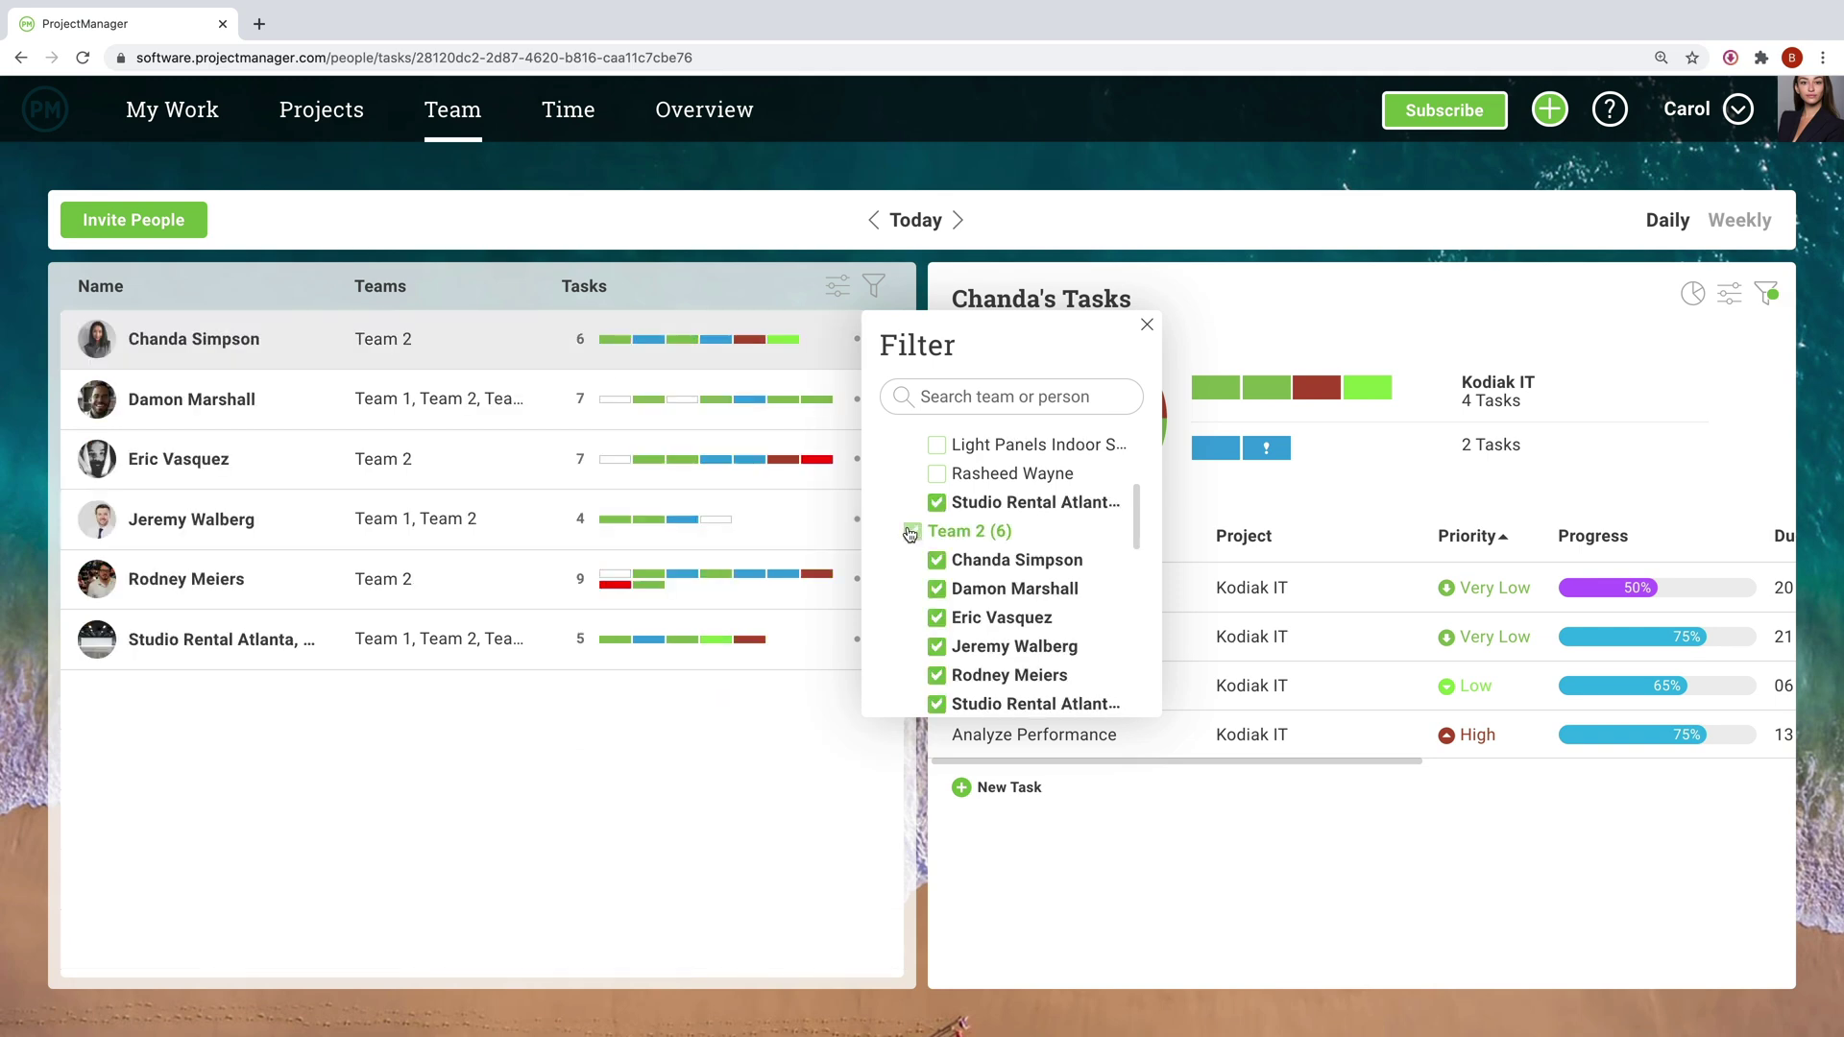
Set Interface Design to Very High priority and move On-Site Meetings to another Team 2 member
click(1001, 599)
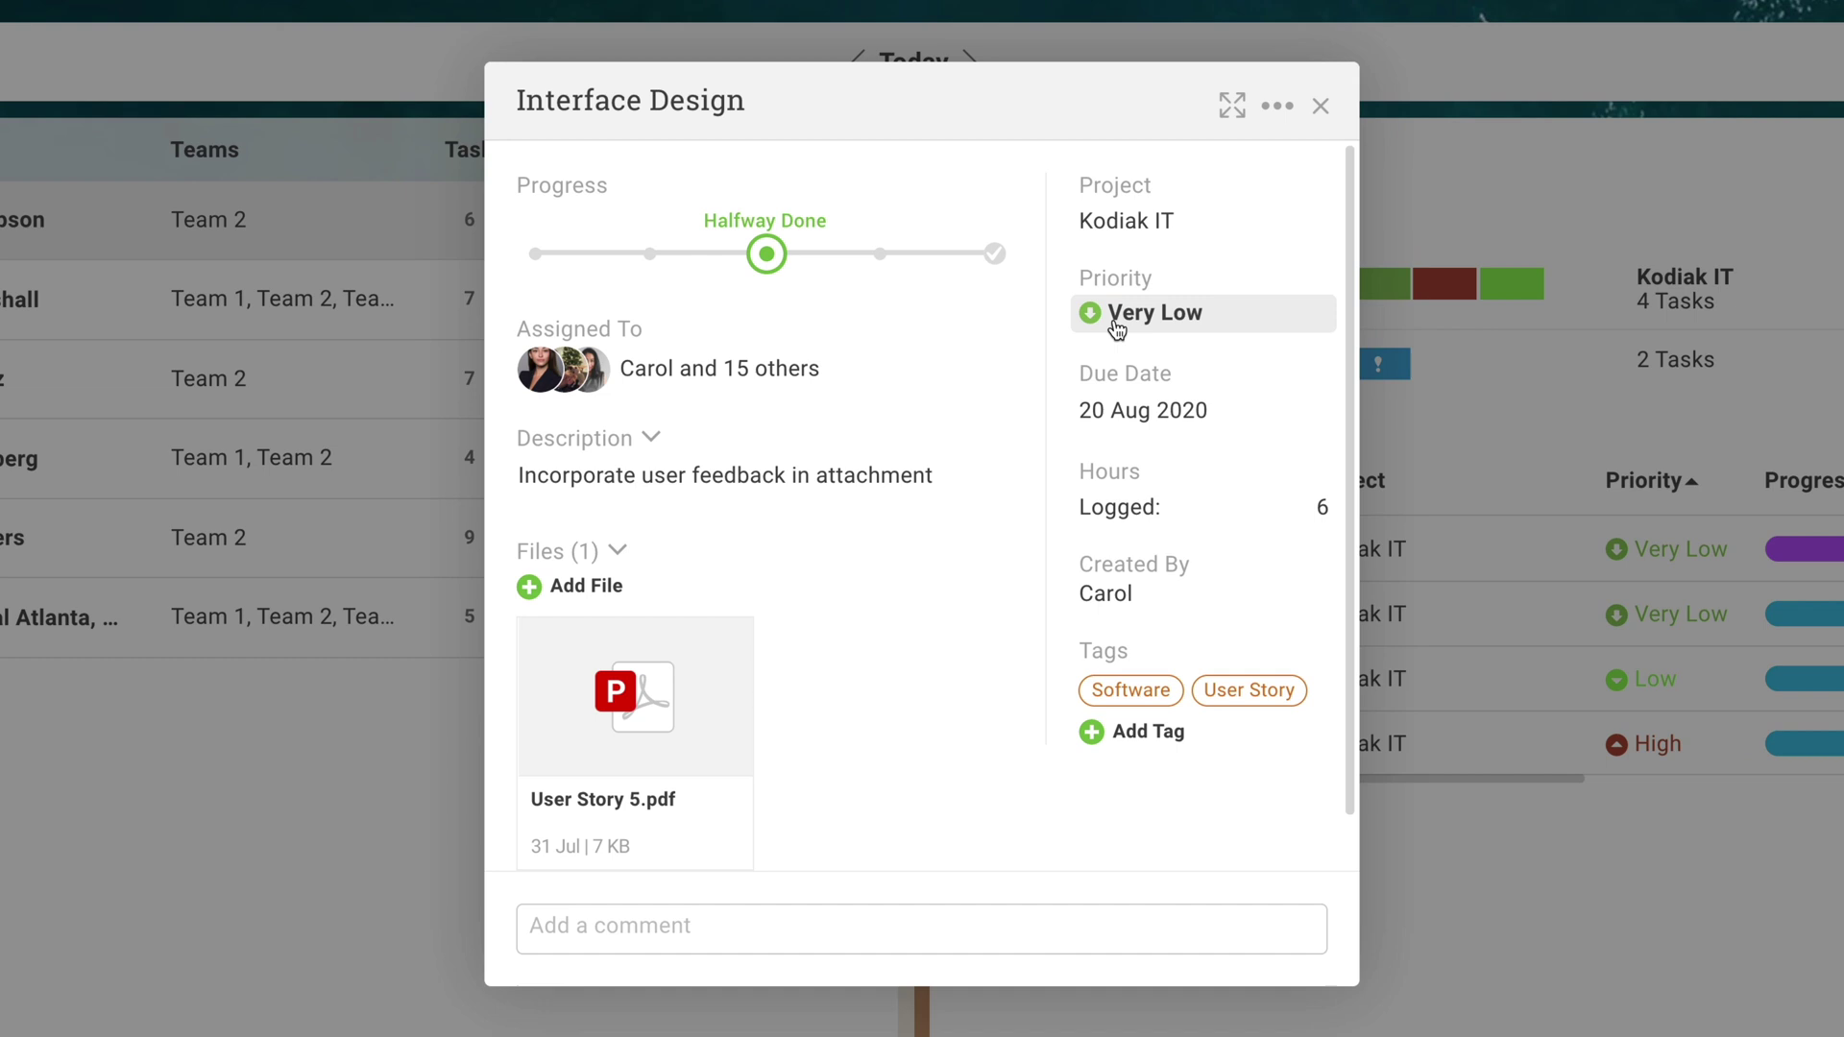
click(1114, 327)
click(1175, 462)
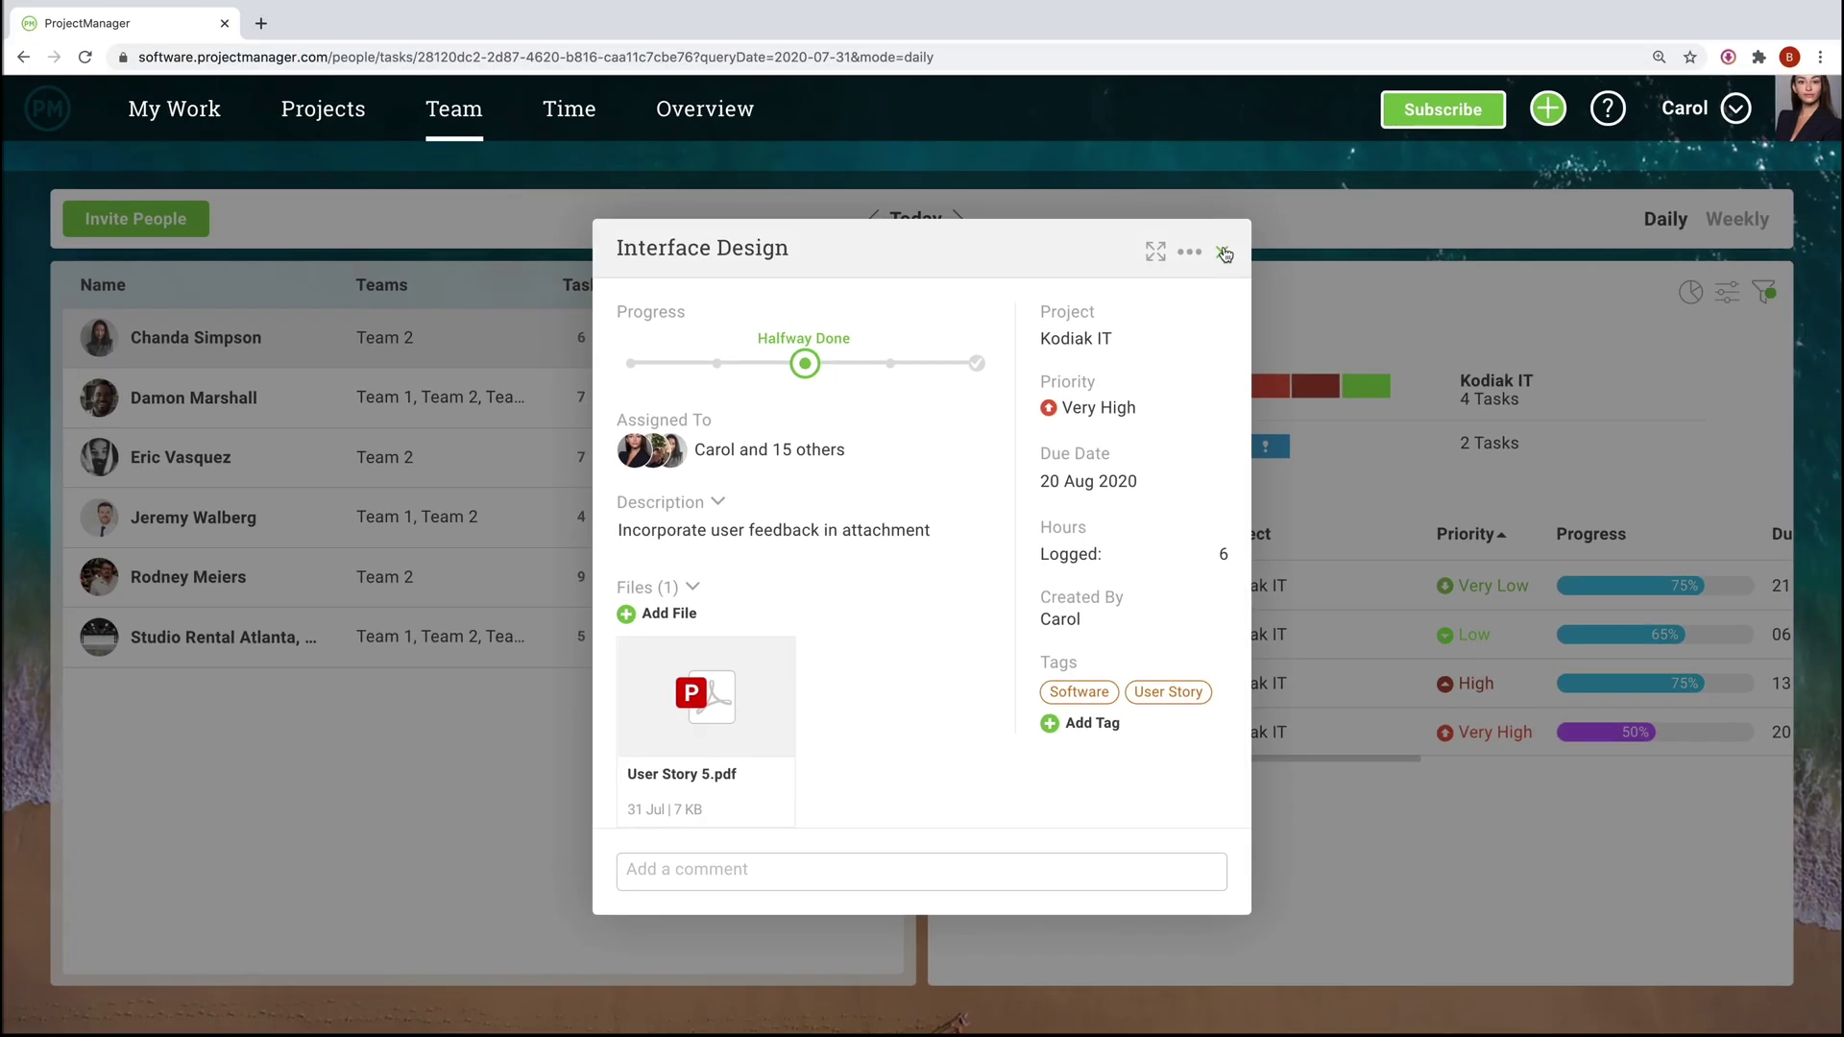
click(1223, 253)
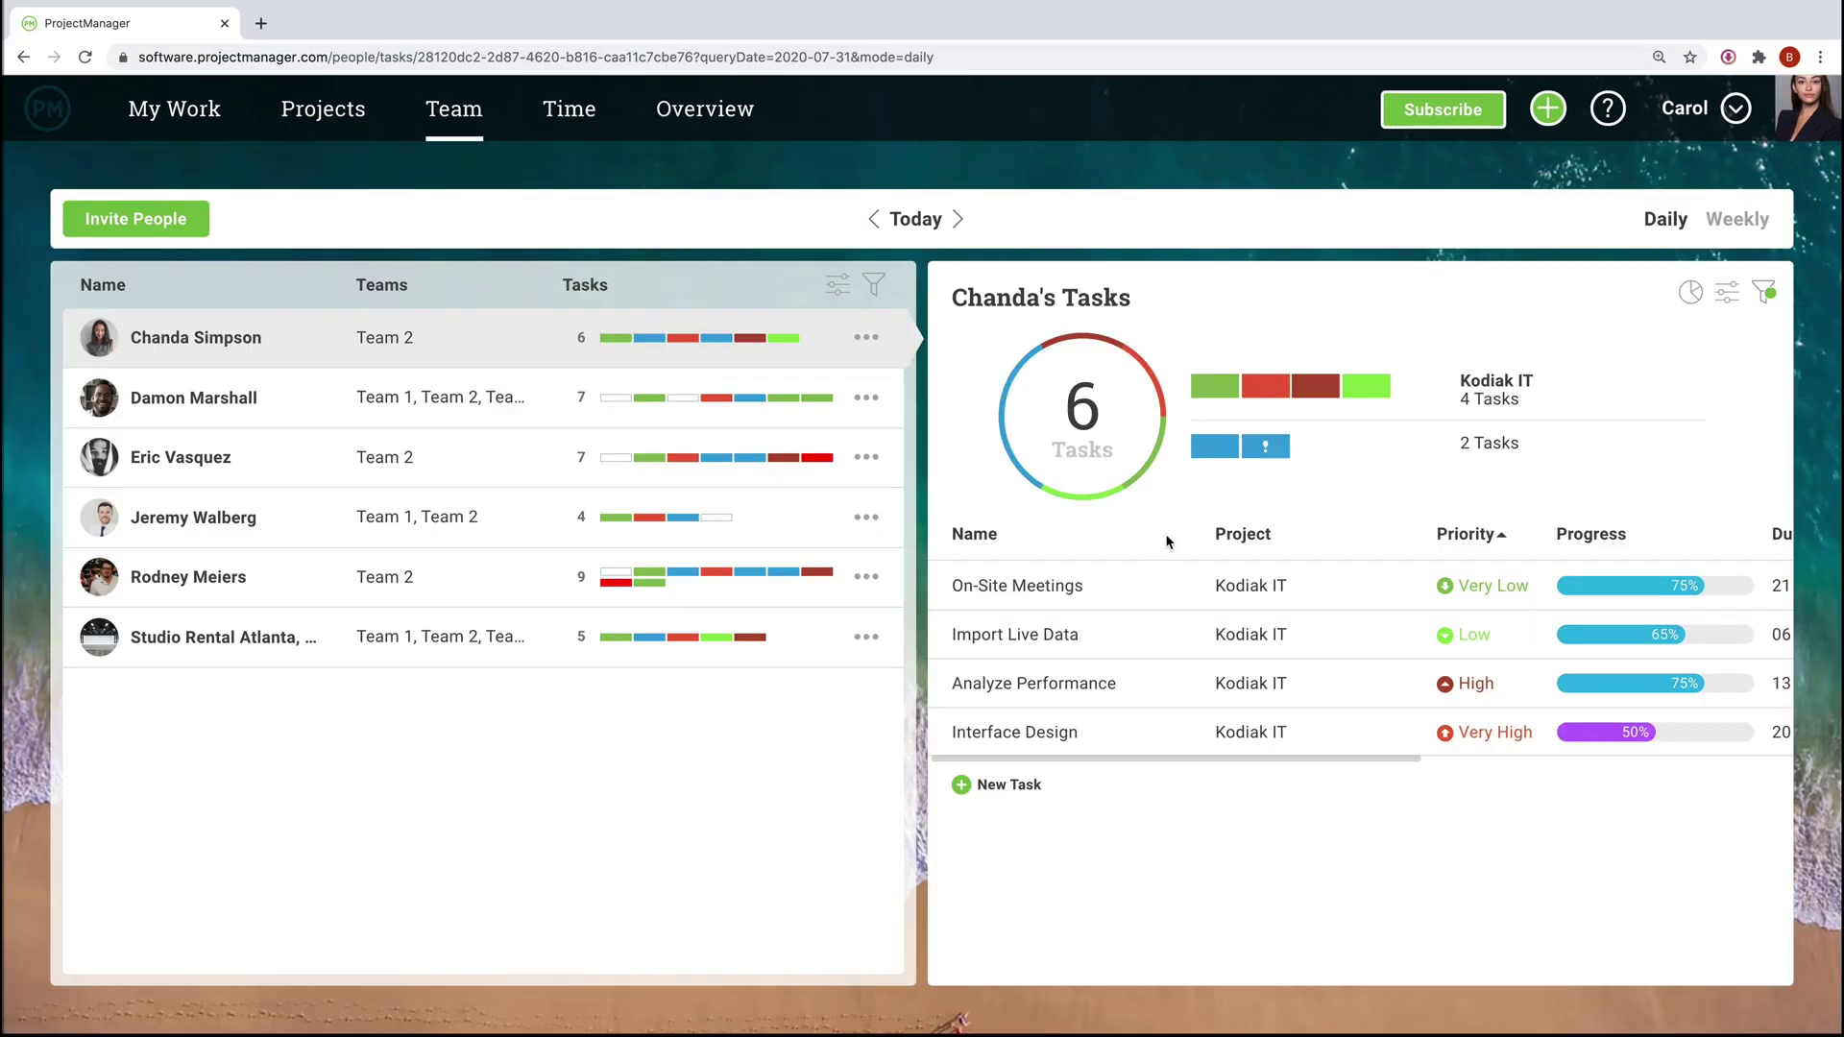
drag(1147, 584, 801, 517)
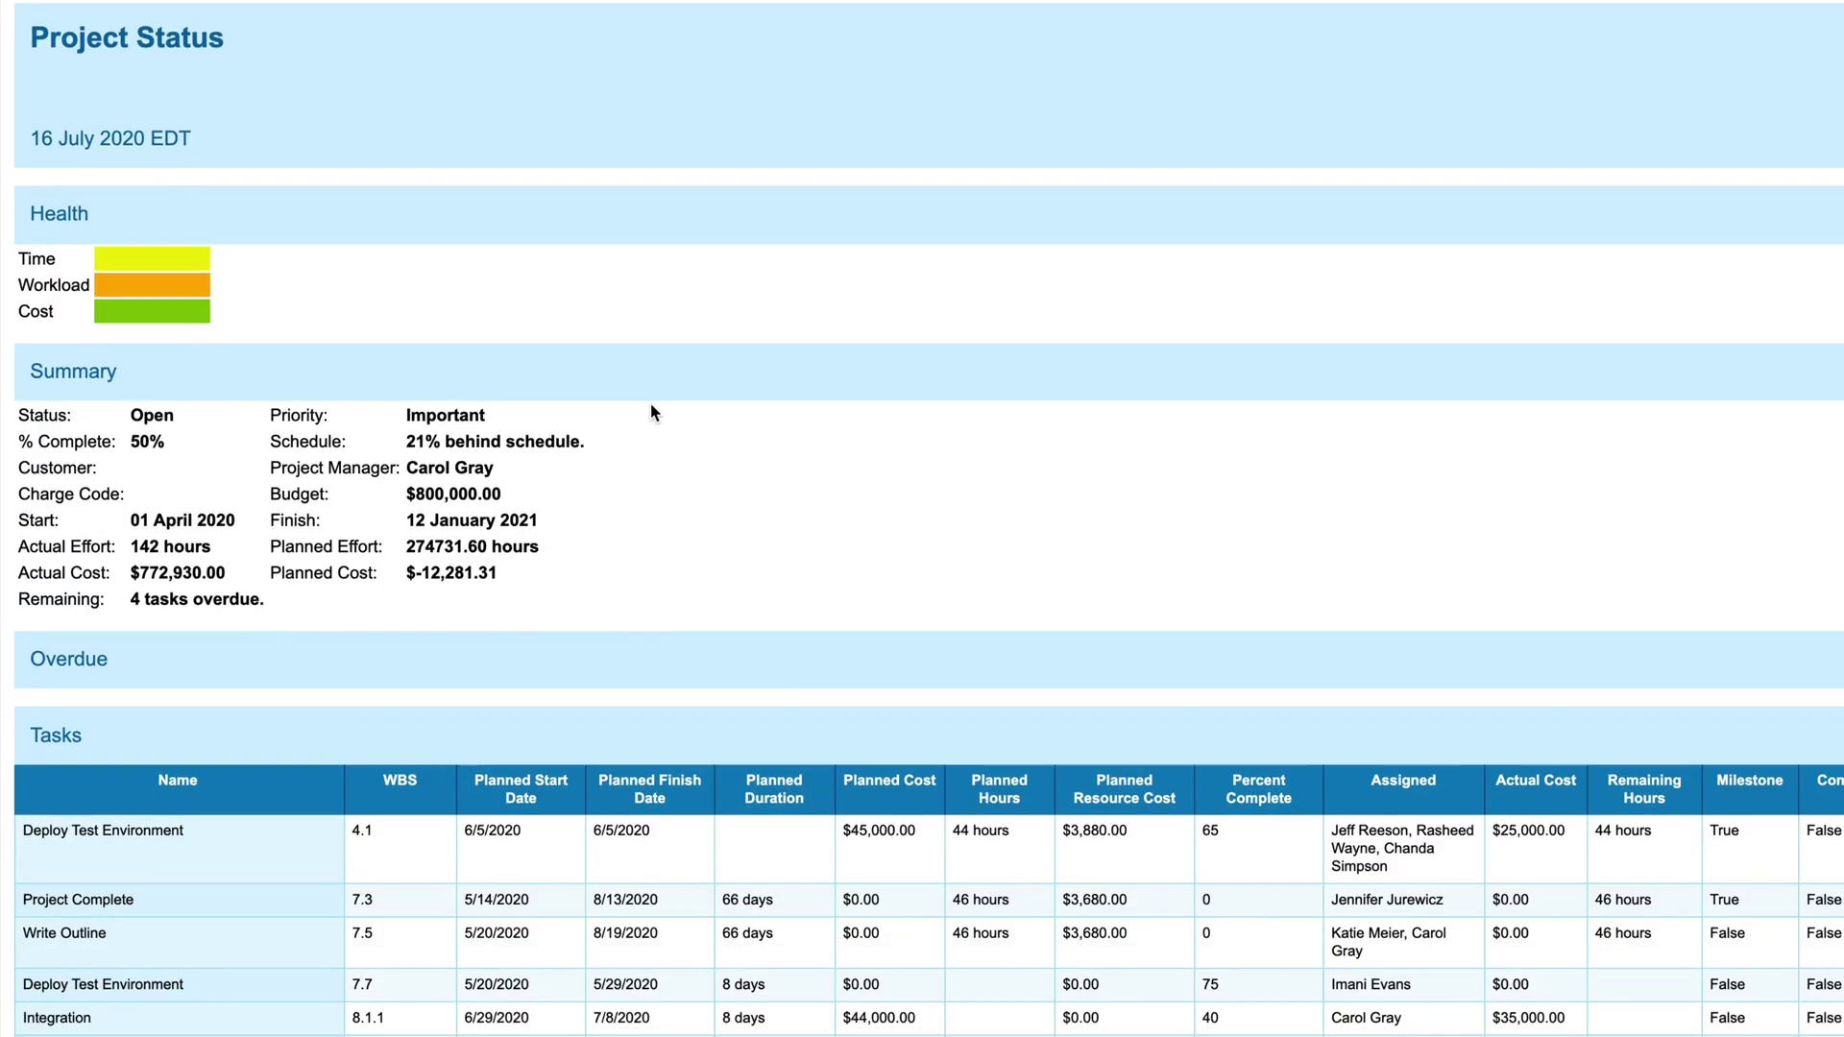
Scroll through the Project Status report's health ratings, summary and task table
scroll(646, 419, down, 1)
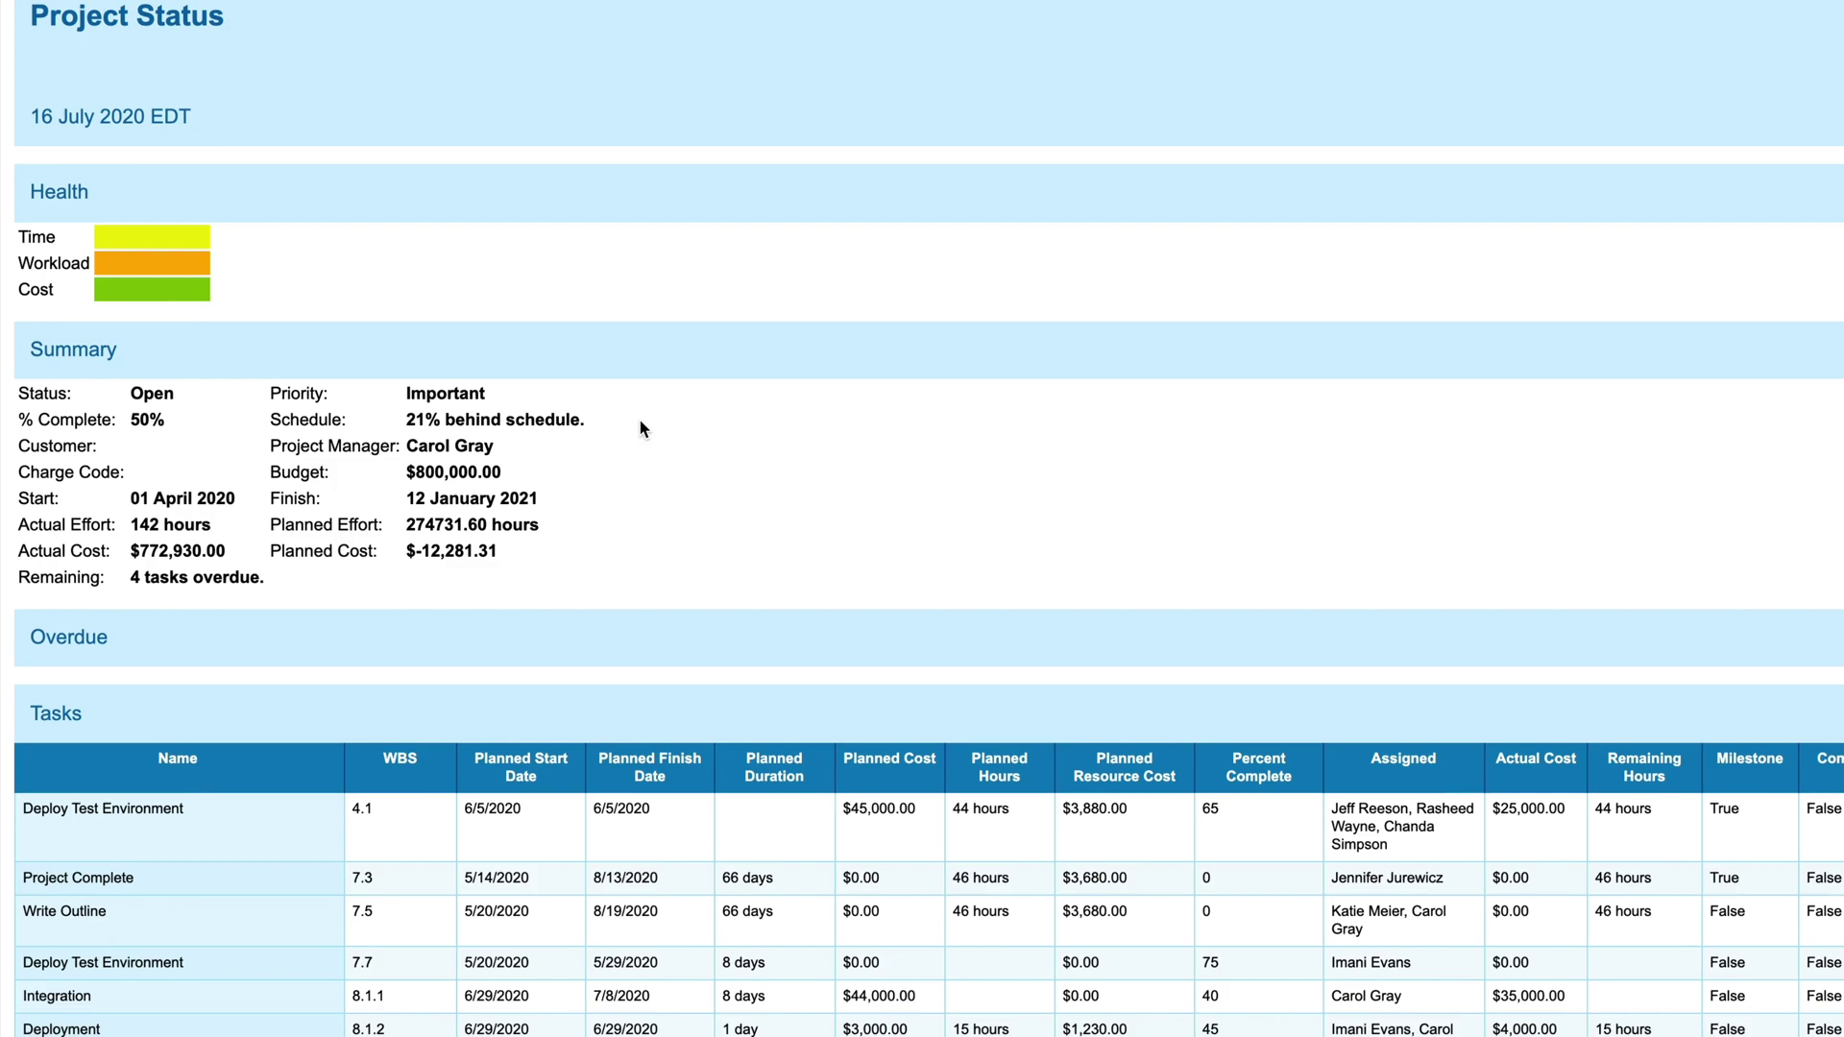
scroll(641, 441, down, 1)
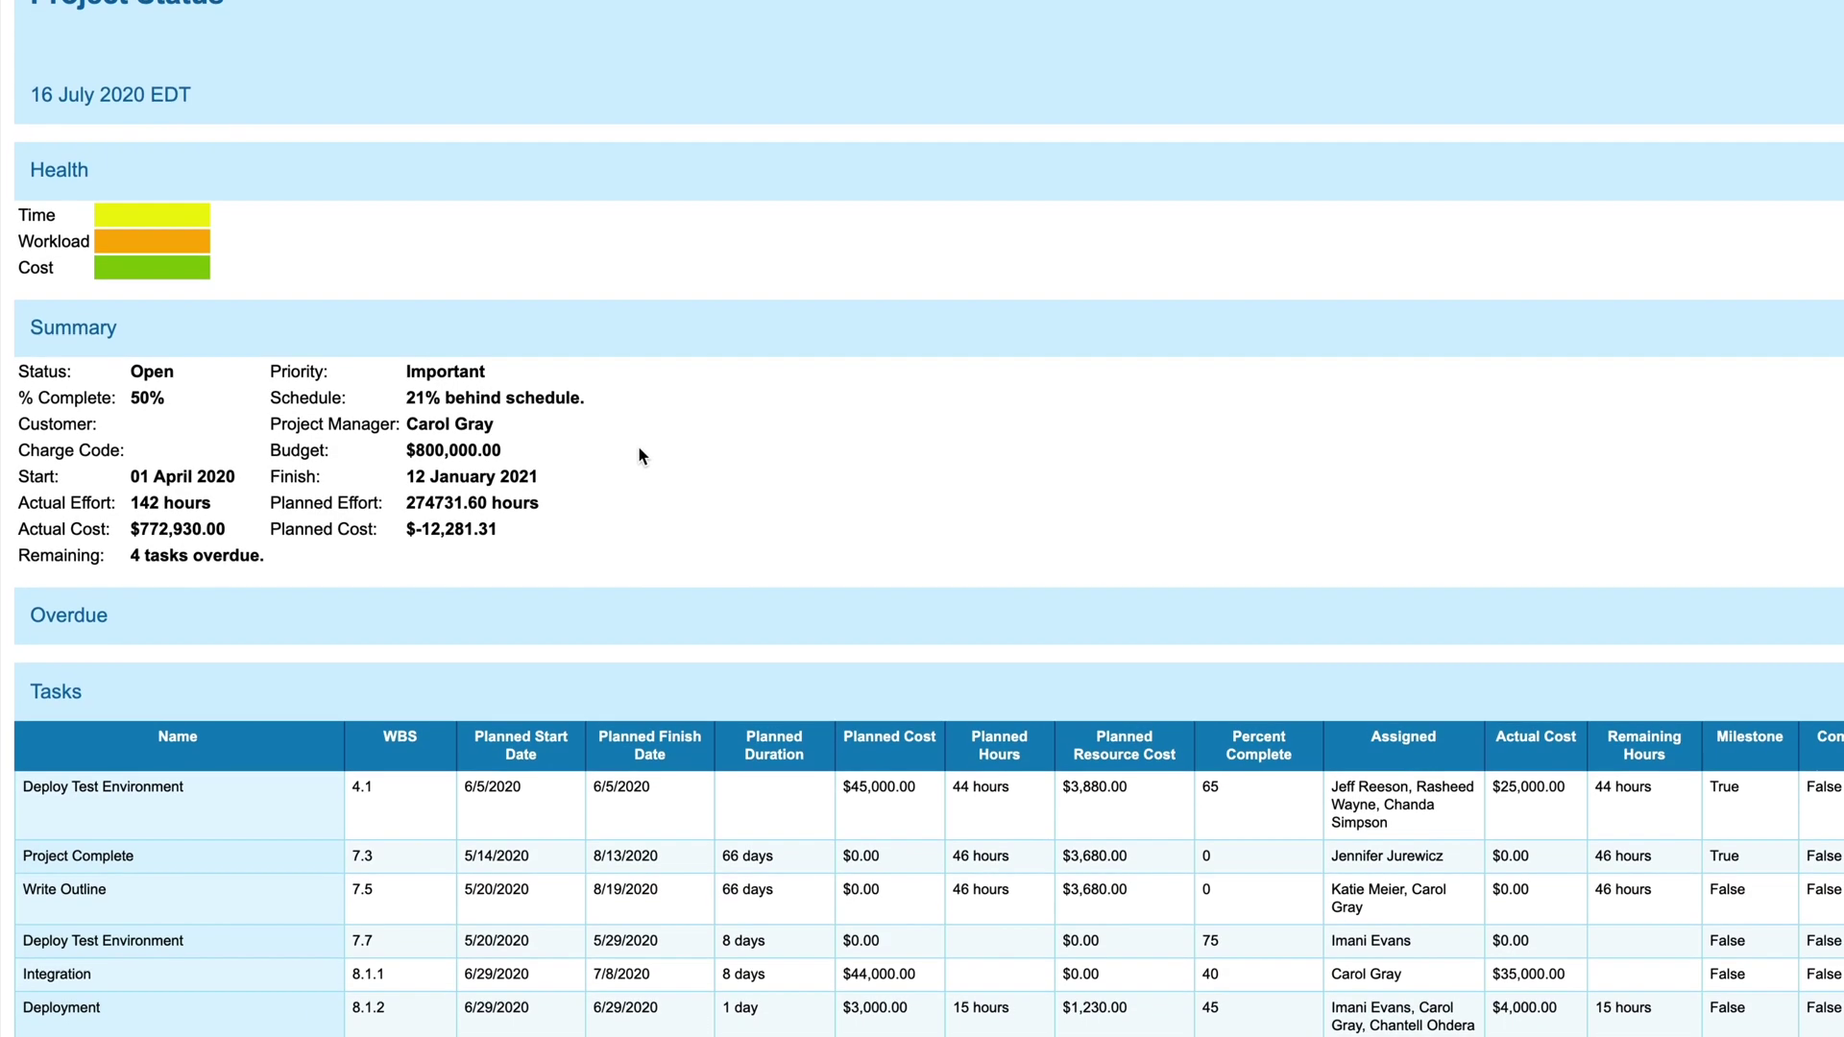
scroll(637, 449, down, 1)
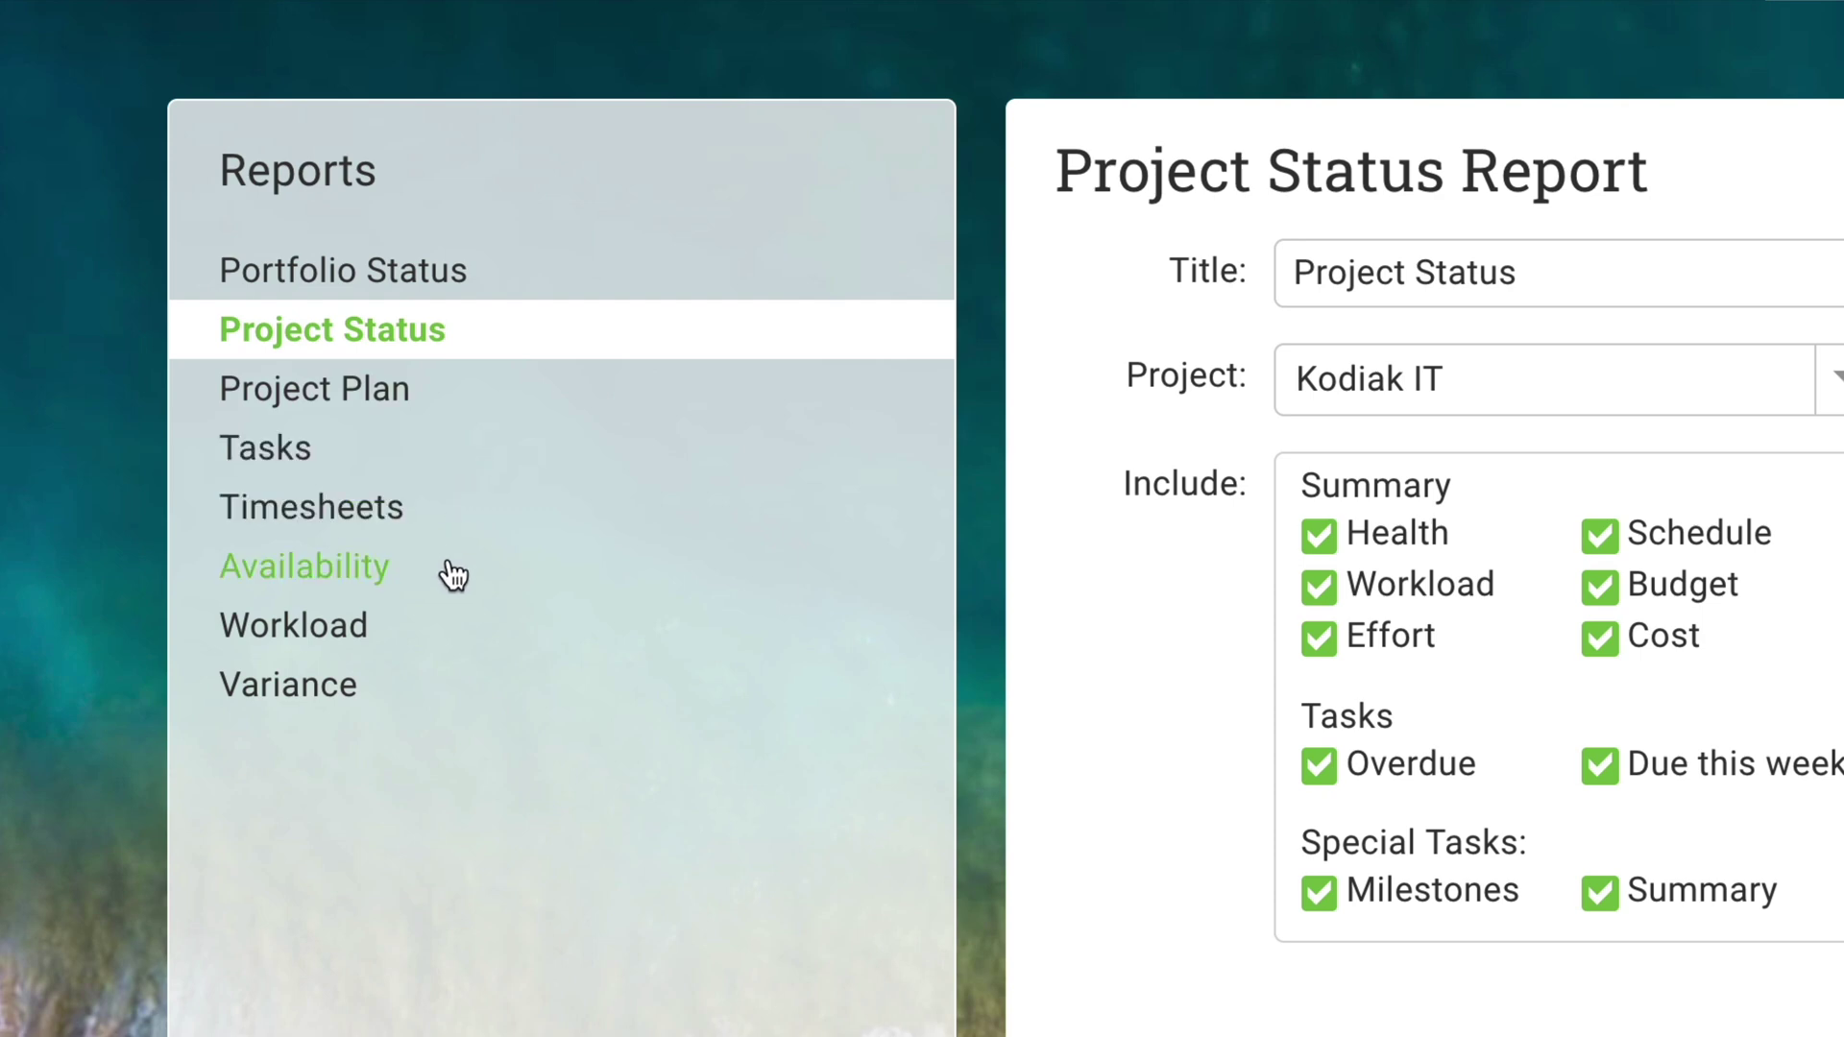
Set up the report for Team 1 covering 7/16/2020 to 7/23/2020 and export it to Excel
click(413, 644)
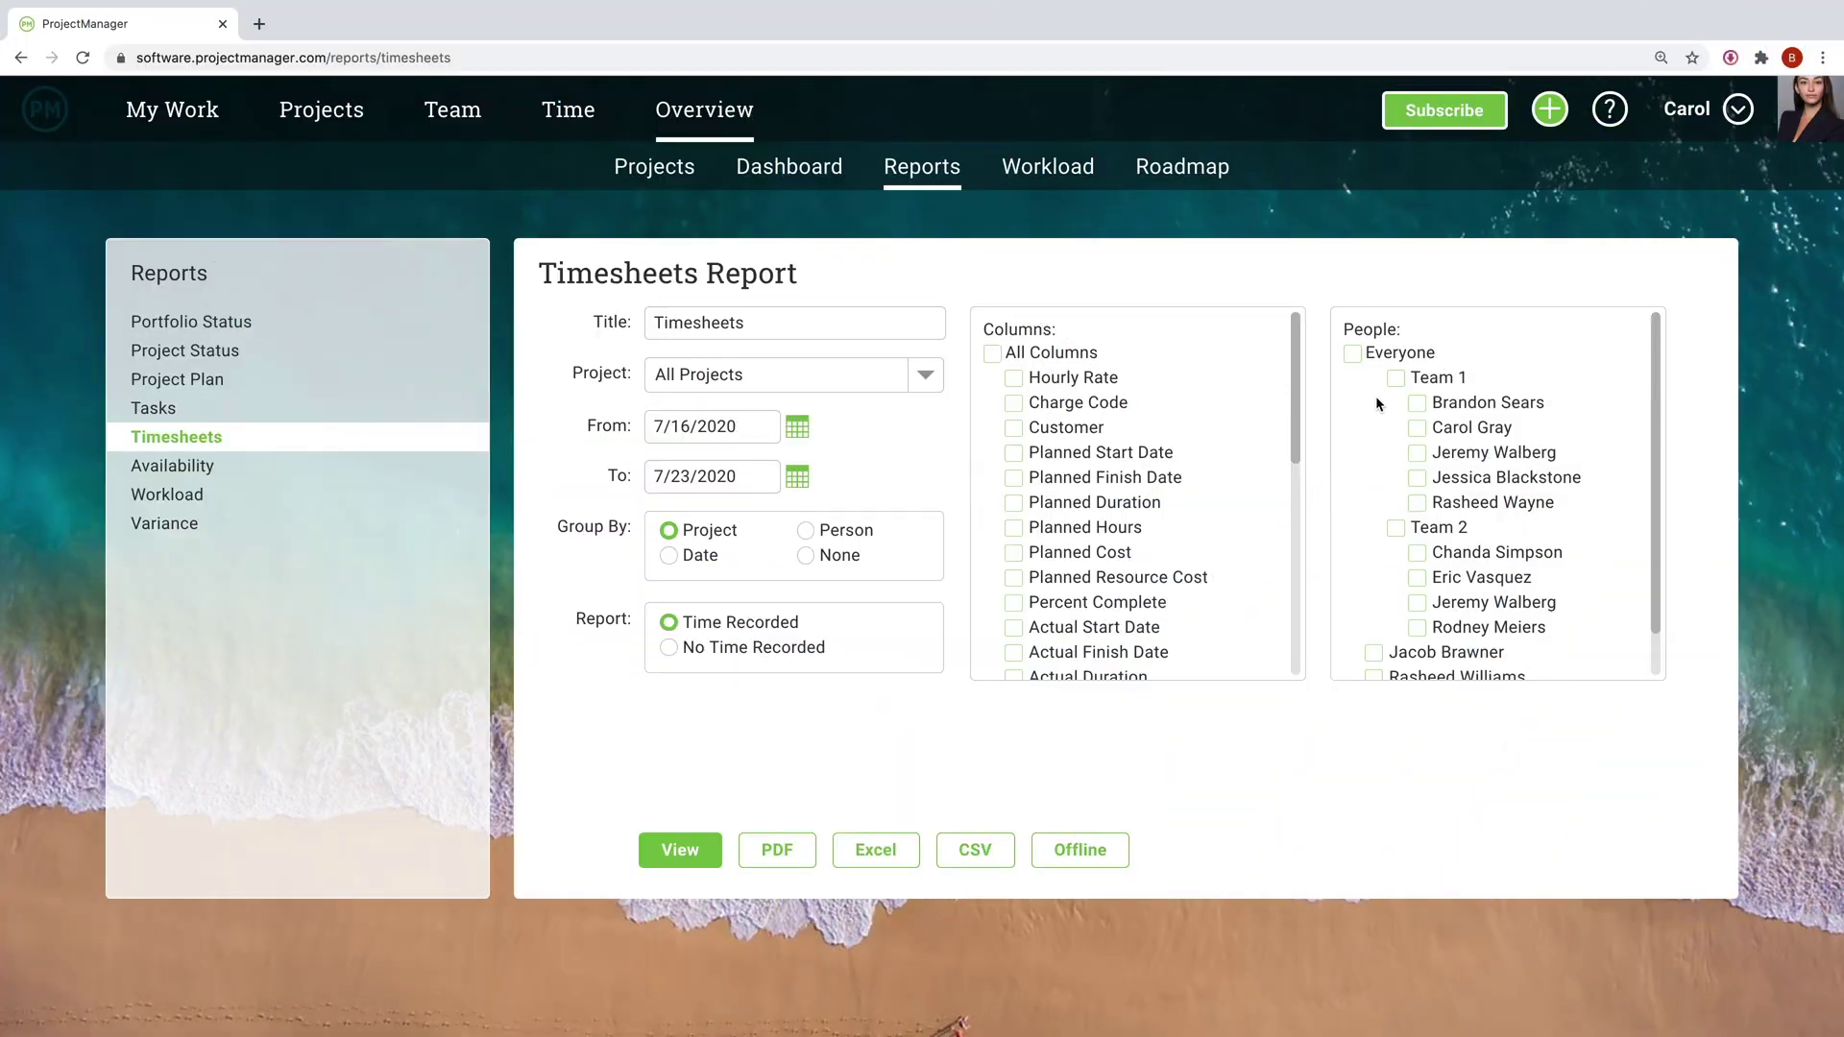
click(1395, 382)
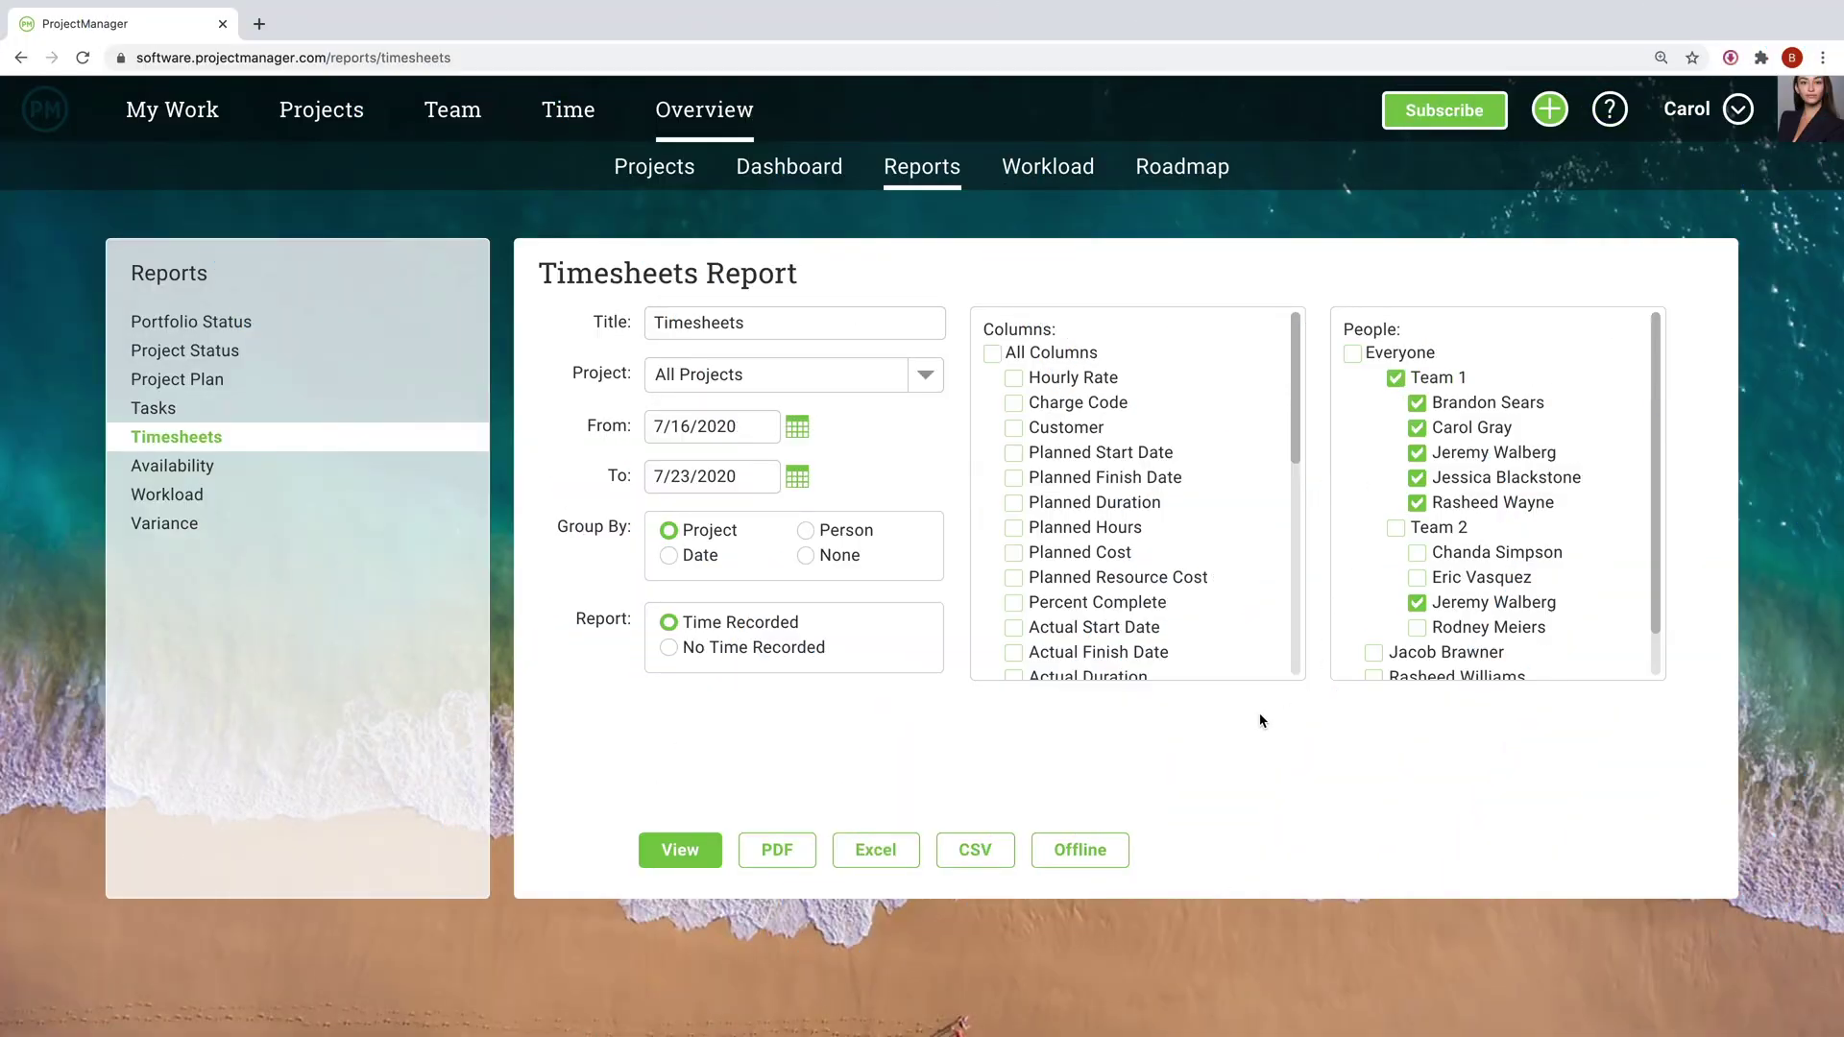
click(876, 851)
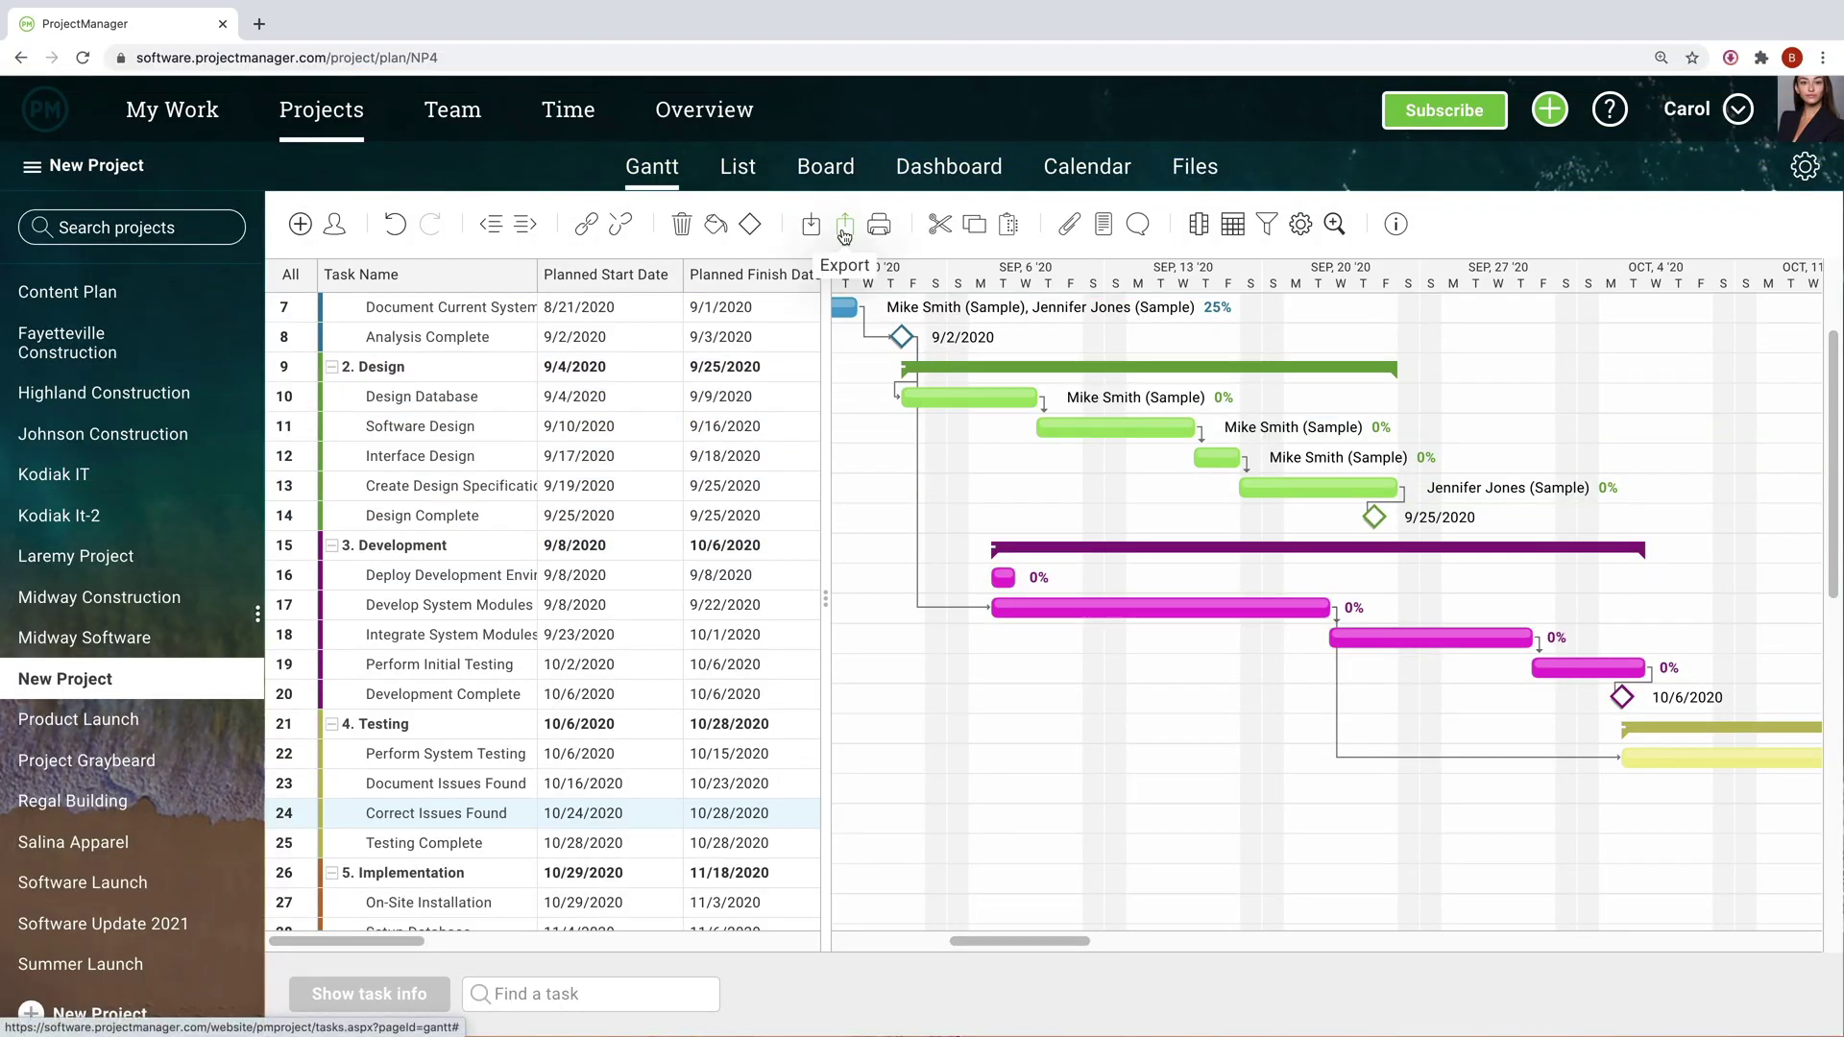
Export the New Project Gantt plan as a CSV file, then bring up the Export Workload settings
click(844, 227)
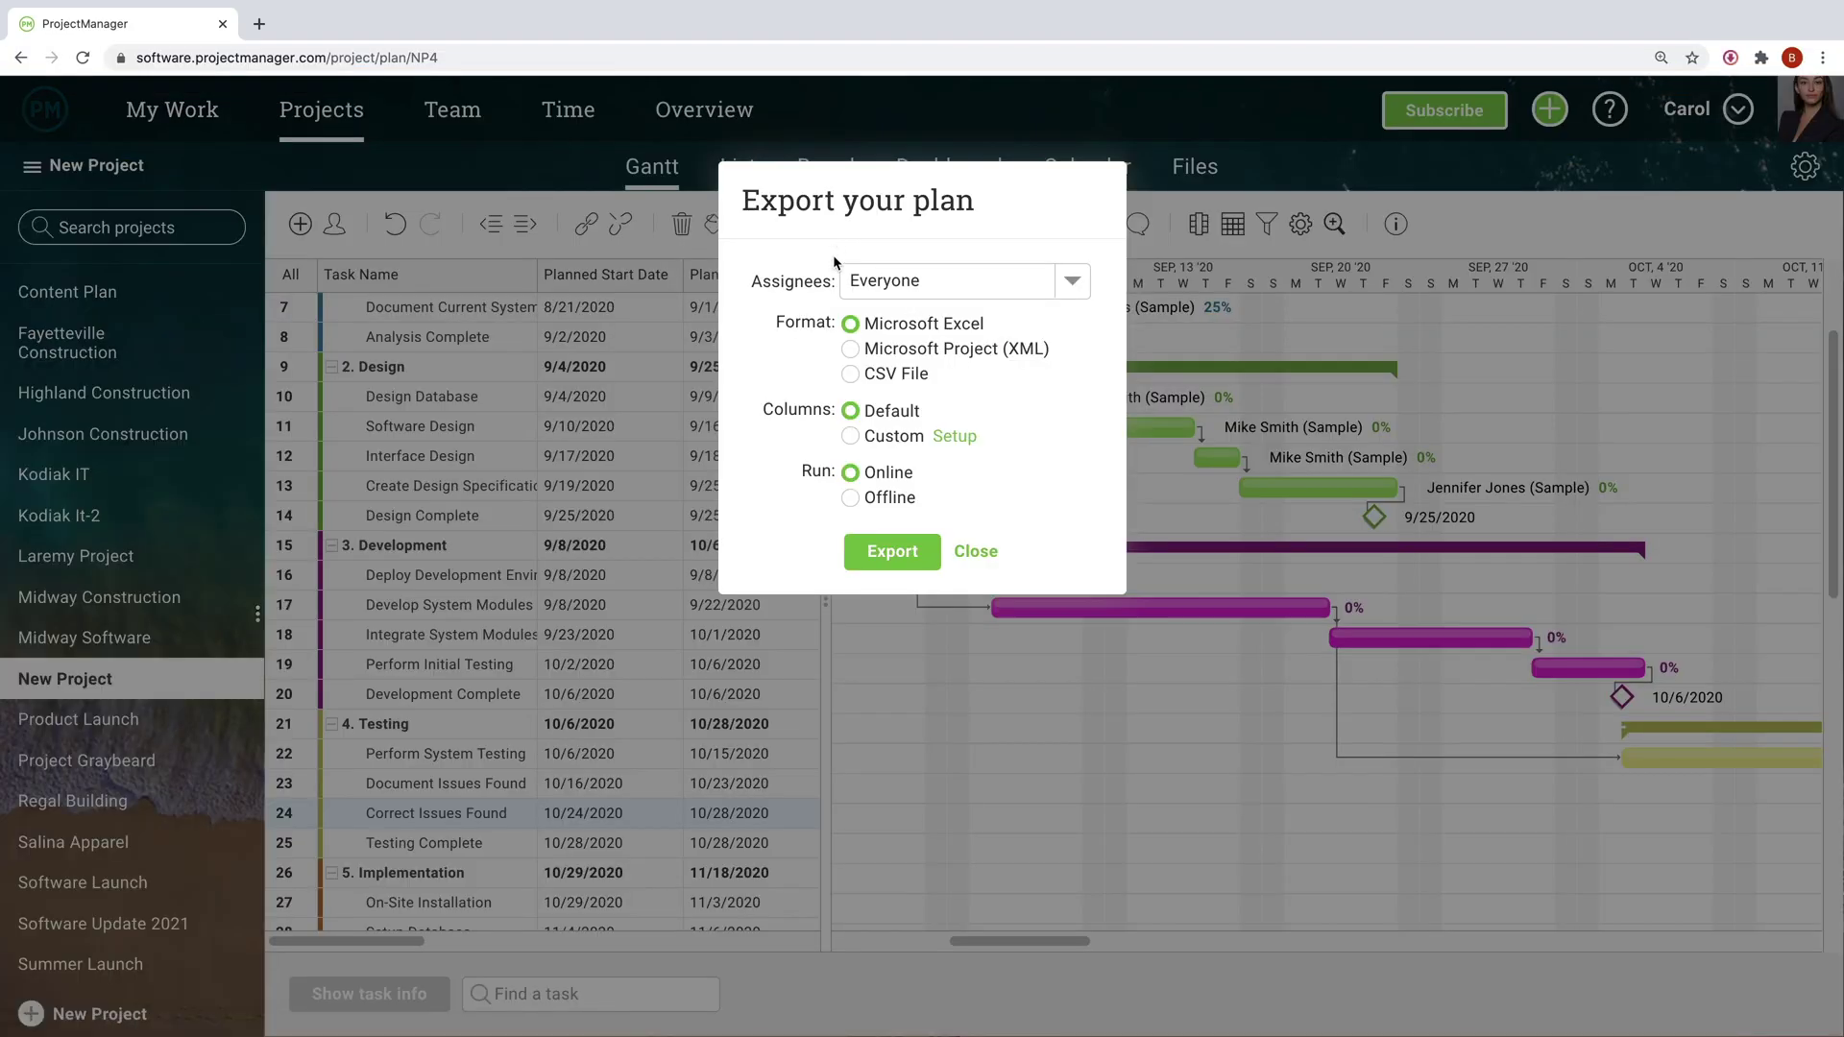
click(852, 374)
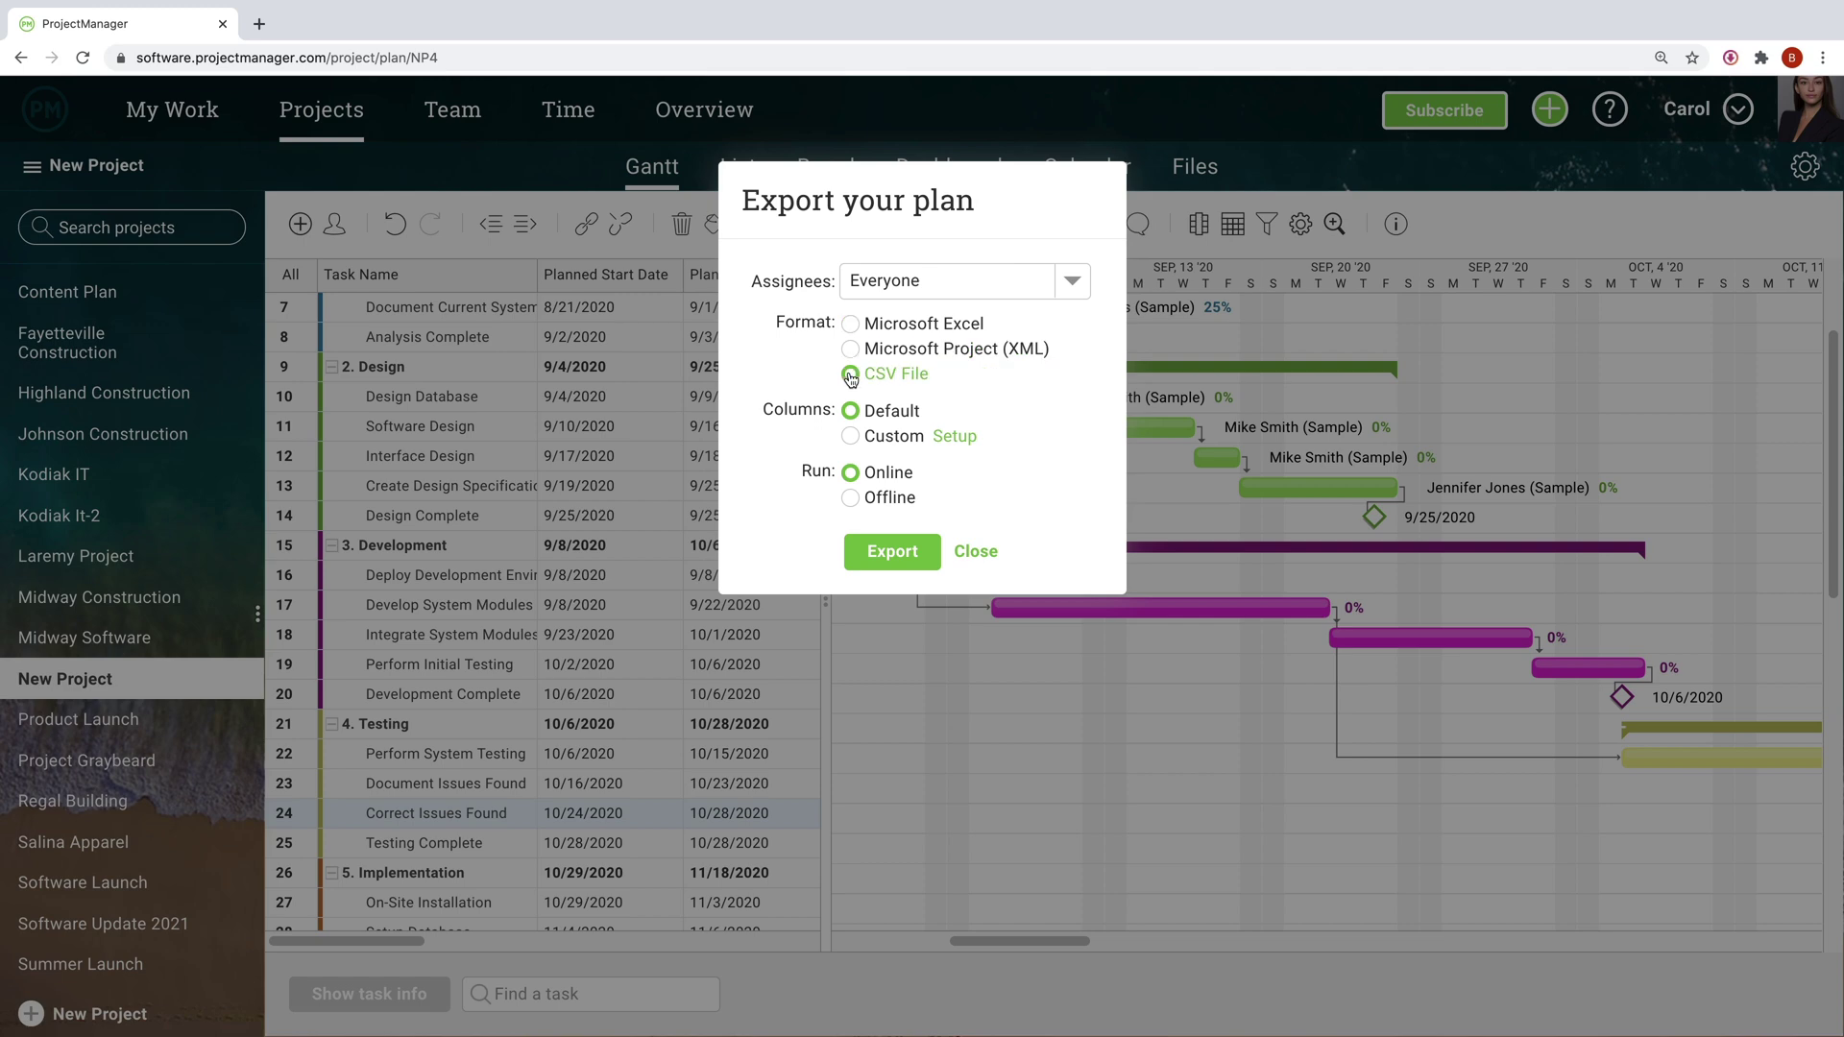
click(893, 552)
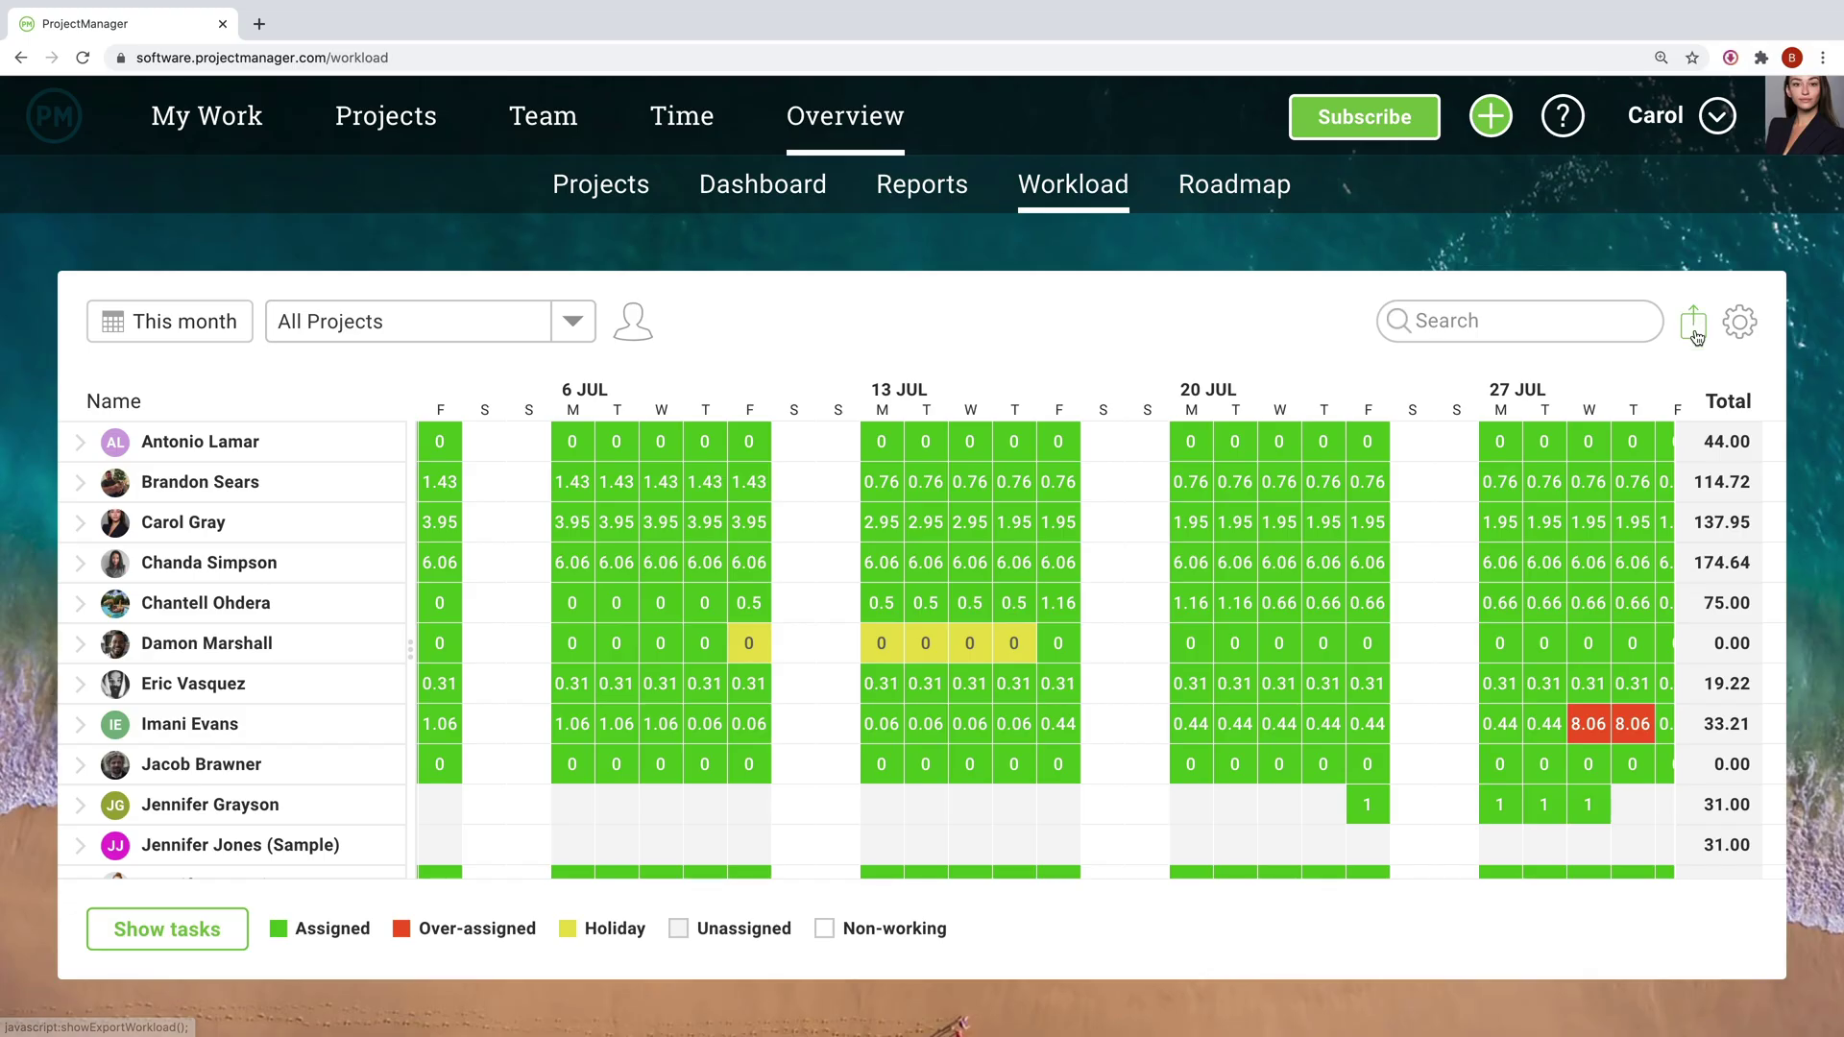
click(1694, 326)
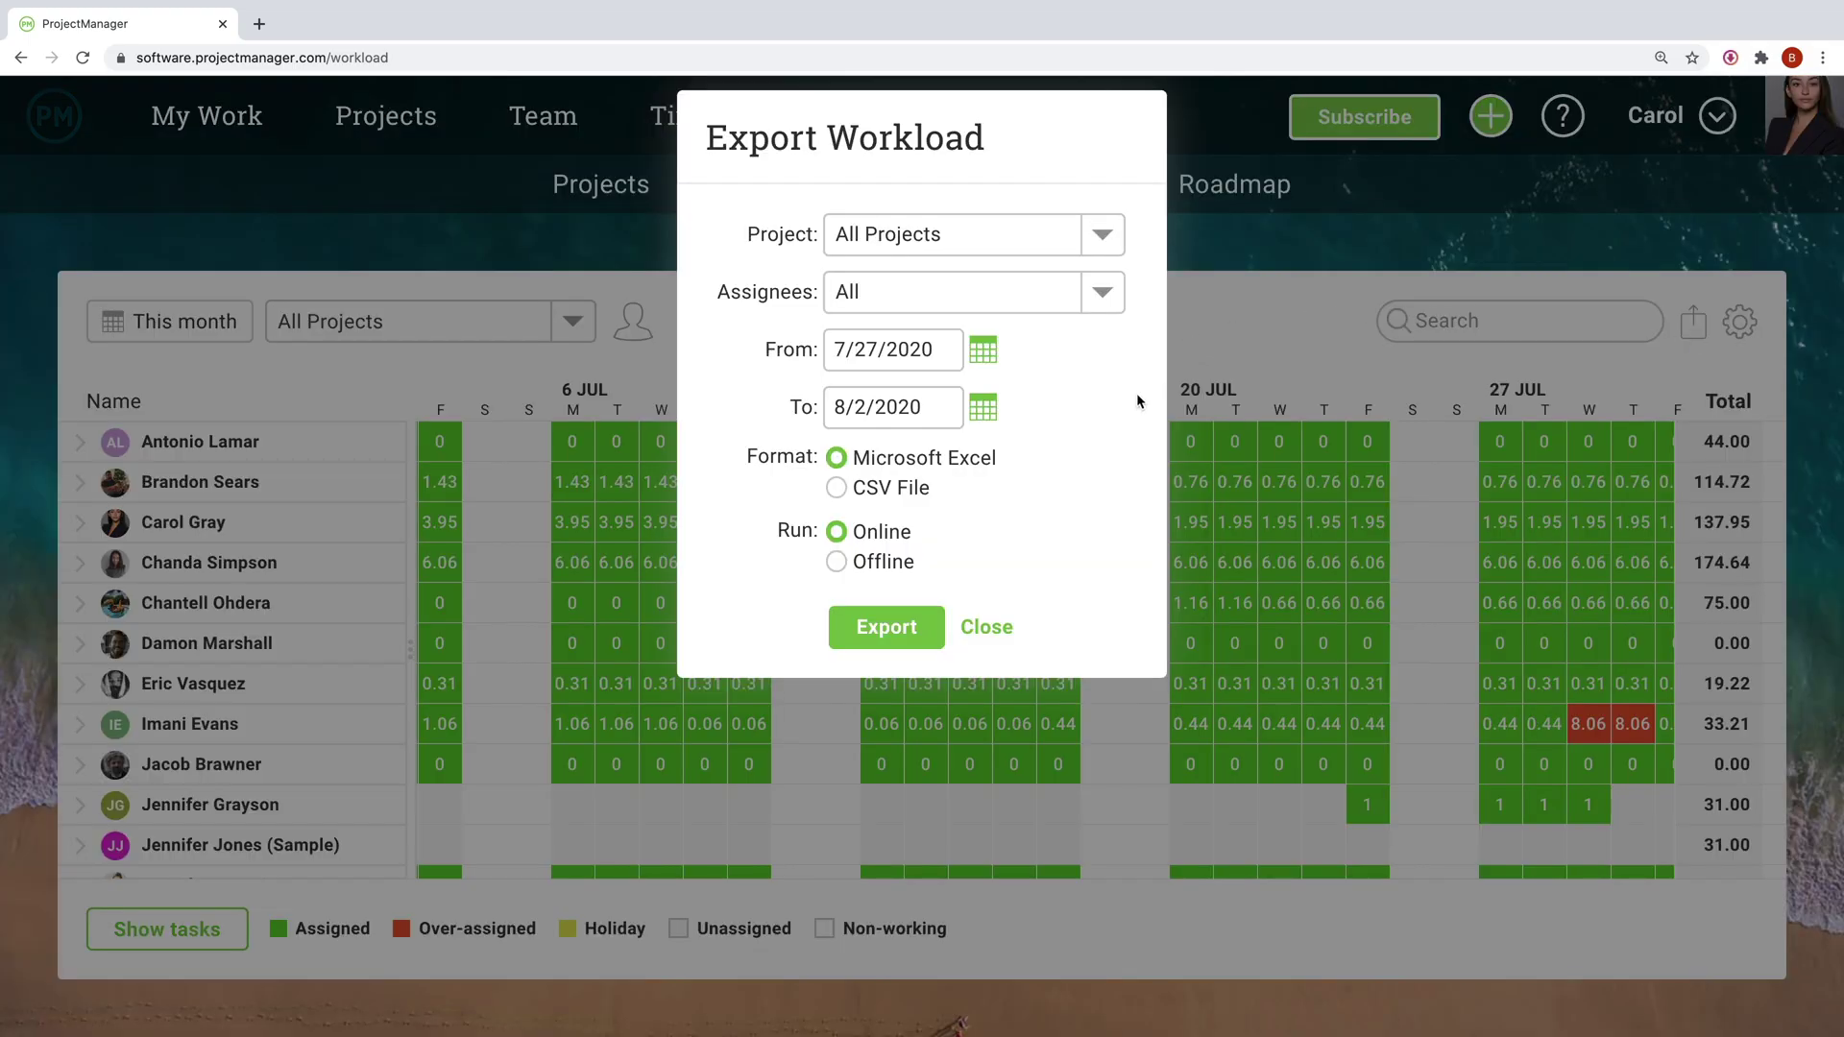
Export the workload as CSV and open the over-assigned 9-hour Black Friday 2020 task assignments
click(837, 489)
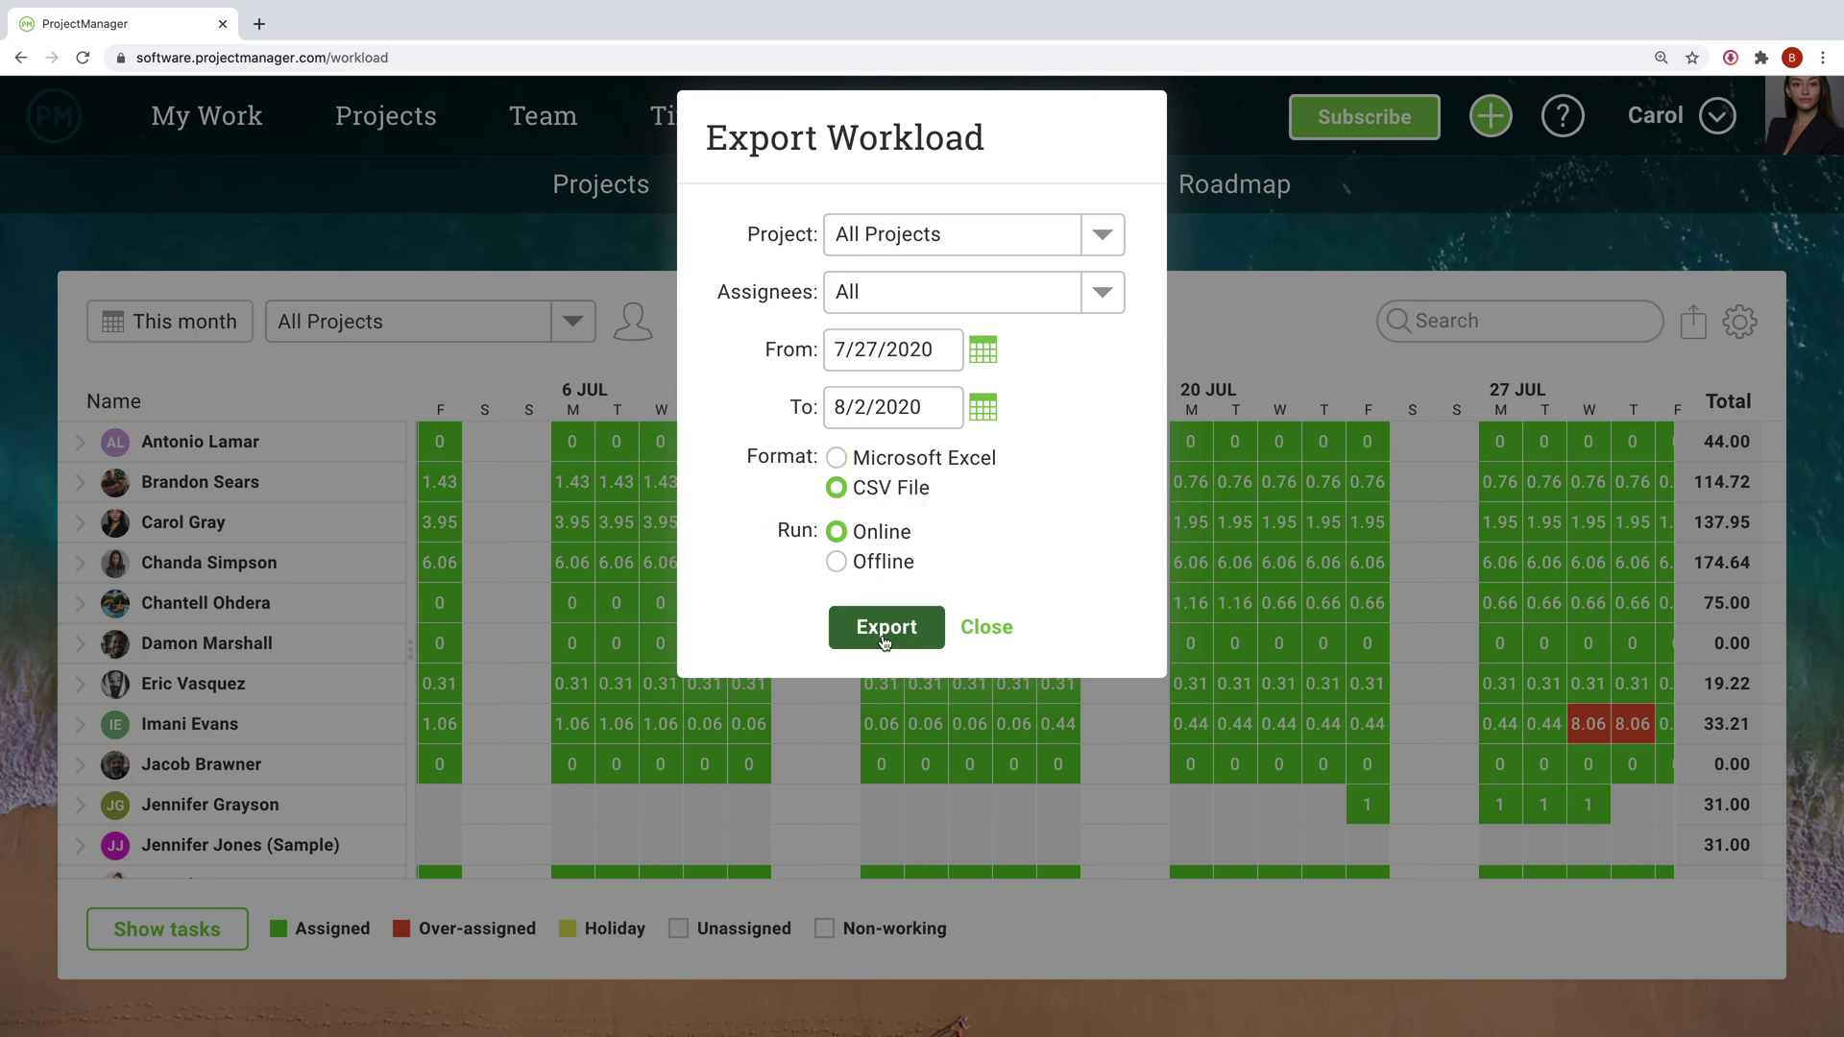
drag(1315, 573, 1695, 625)
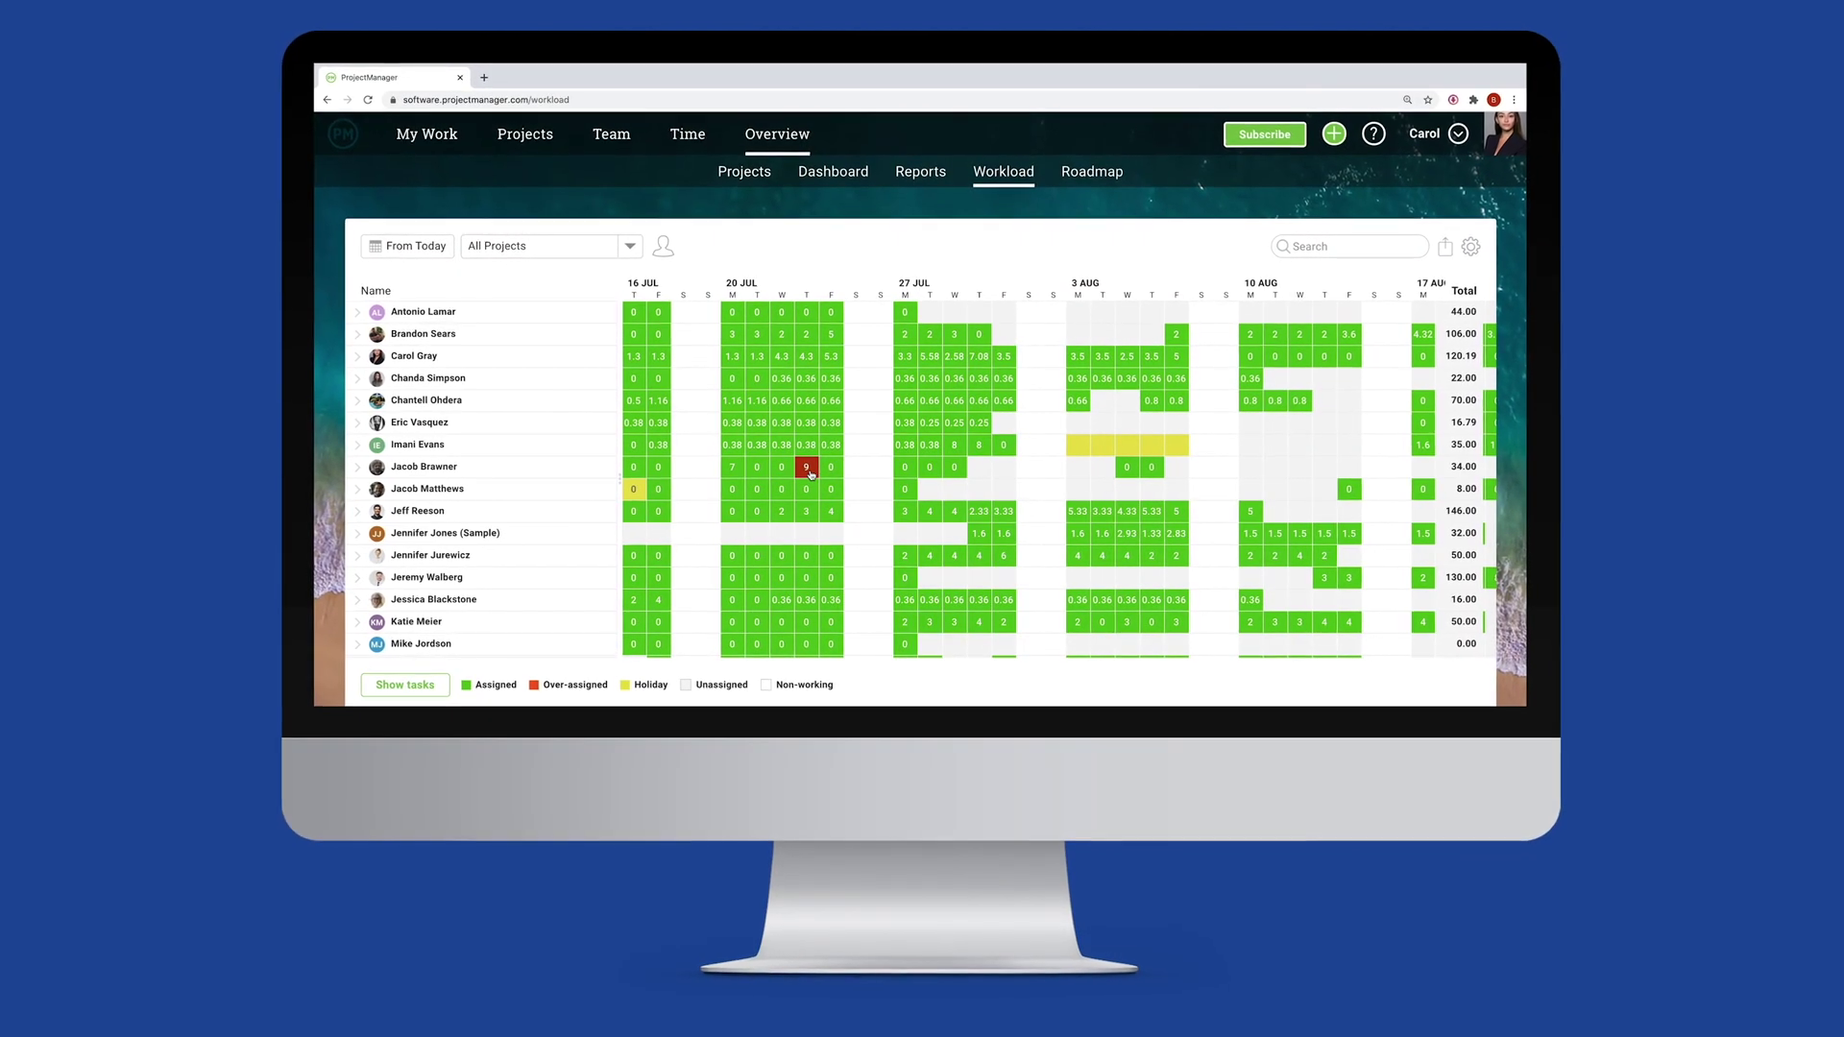
click(807, 469)
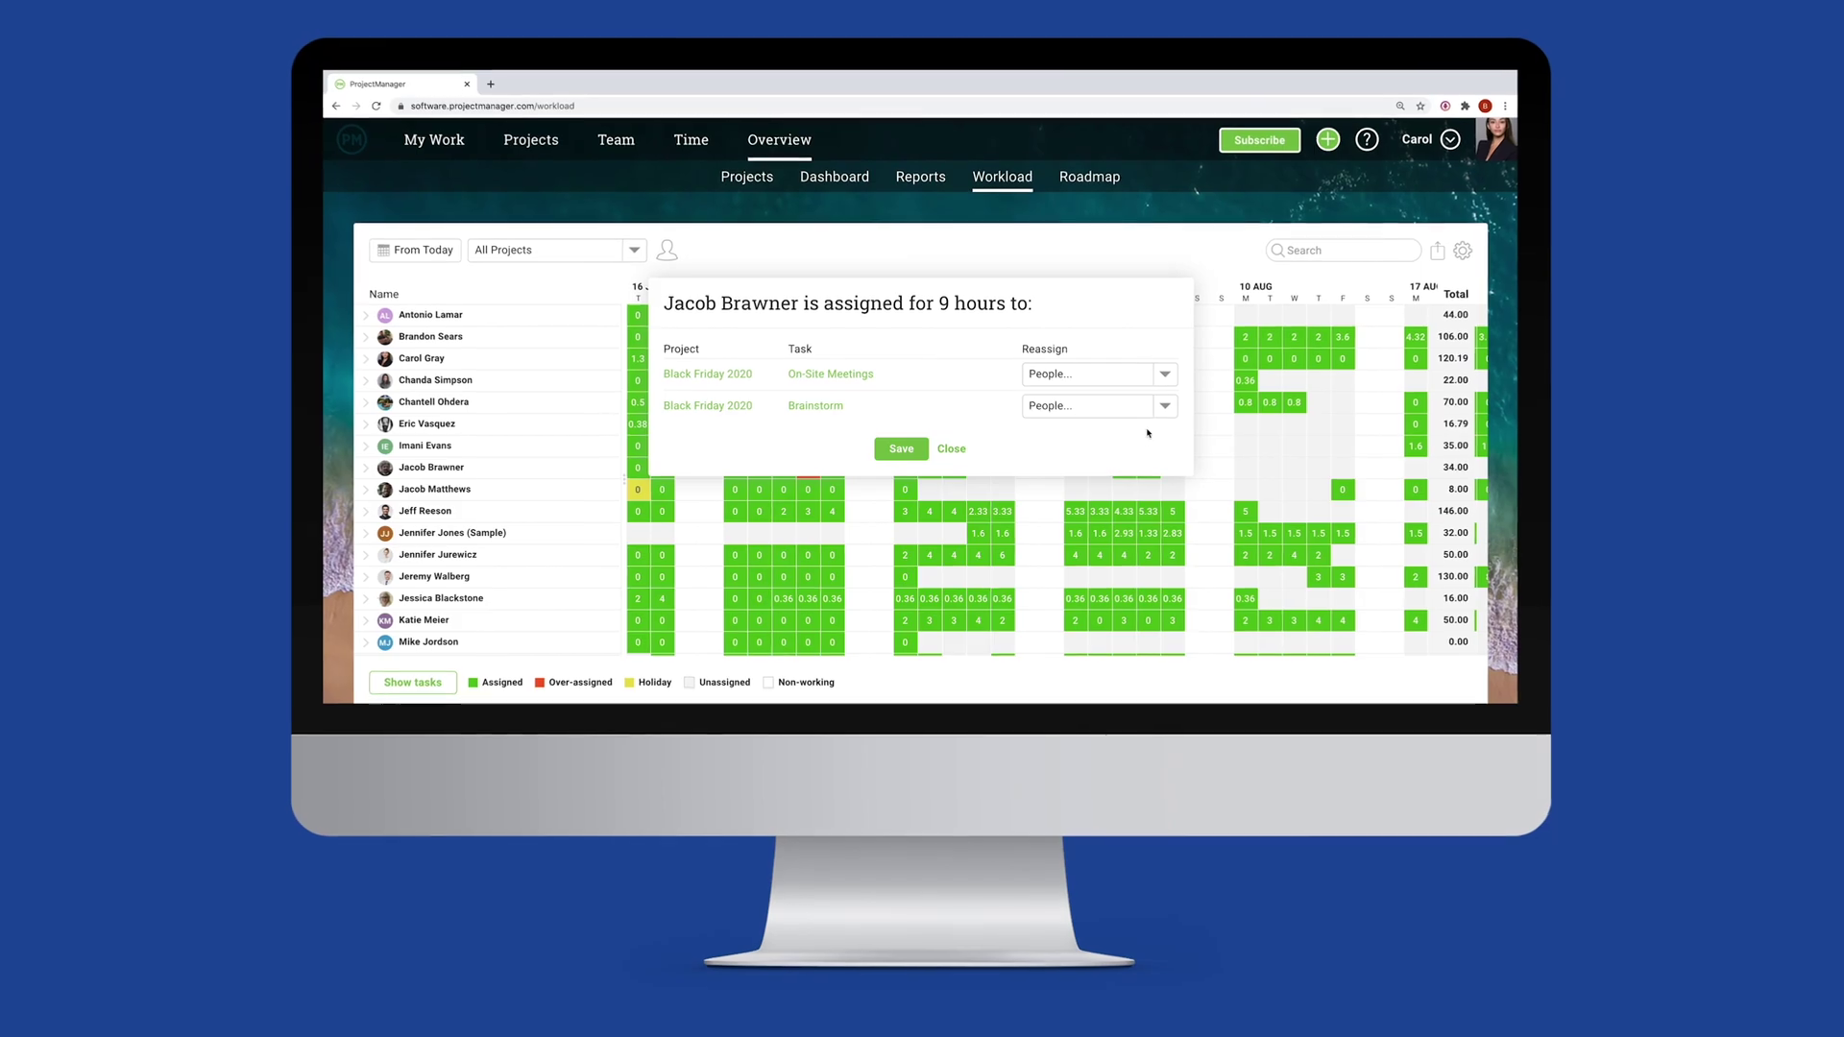